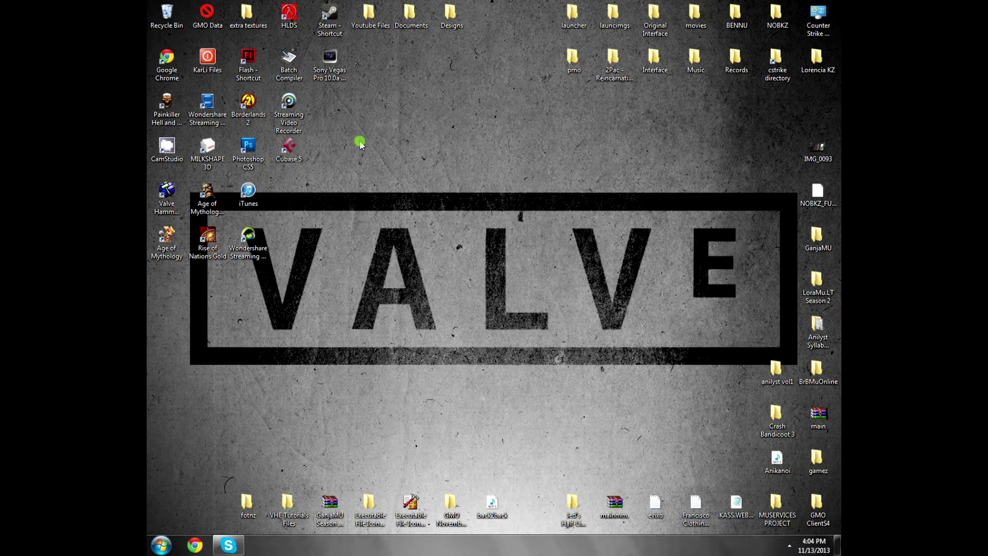
Step: Start Valve Hammer Editor and create a new map
{"action": "double_click", "coordinate": [181, 197]}
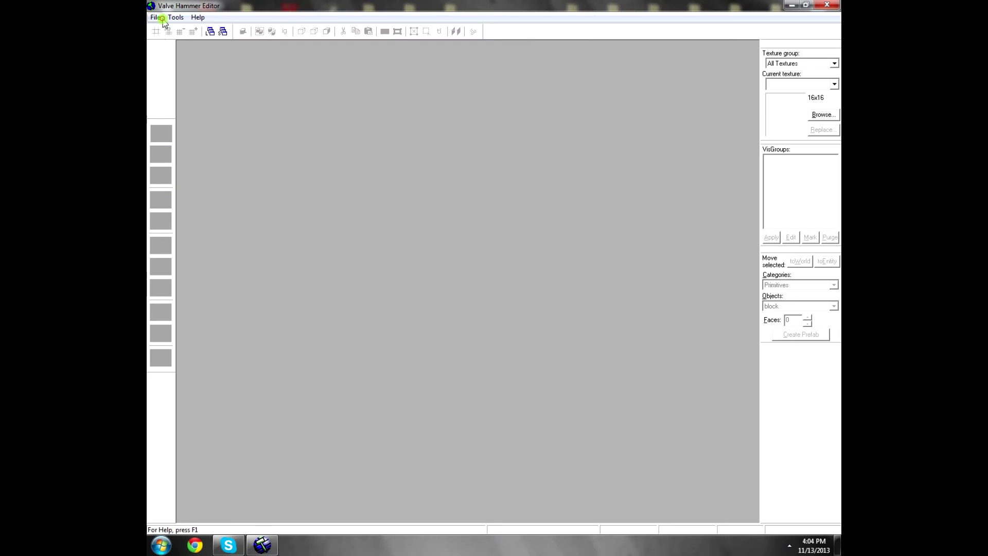
{"action": "left_click", "coordinate": [156, 17]}
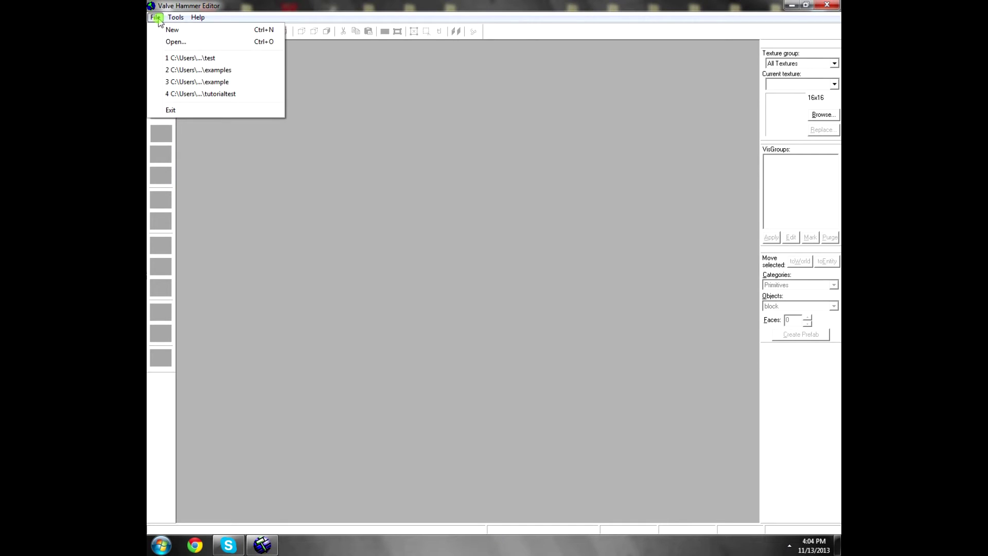
{"action": "left_click", "coordinate": [172, 30]}
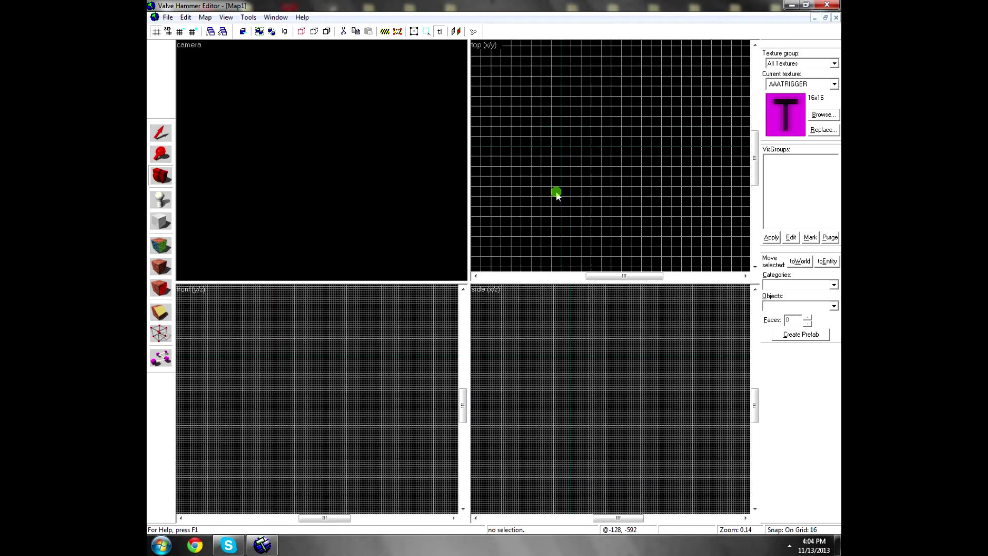
Step: Create a block about 1952 wide, 1552 long and 1376 high around the middle of the map
{"action": "scroll", "coordinate": [556, 192], "scroll_direction": "down", "scroll_amount": 5}
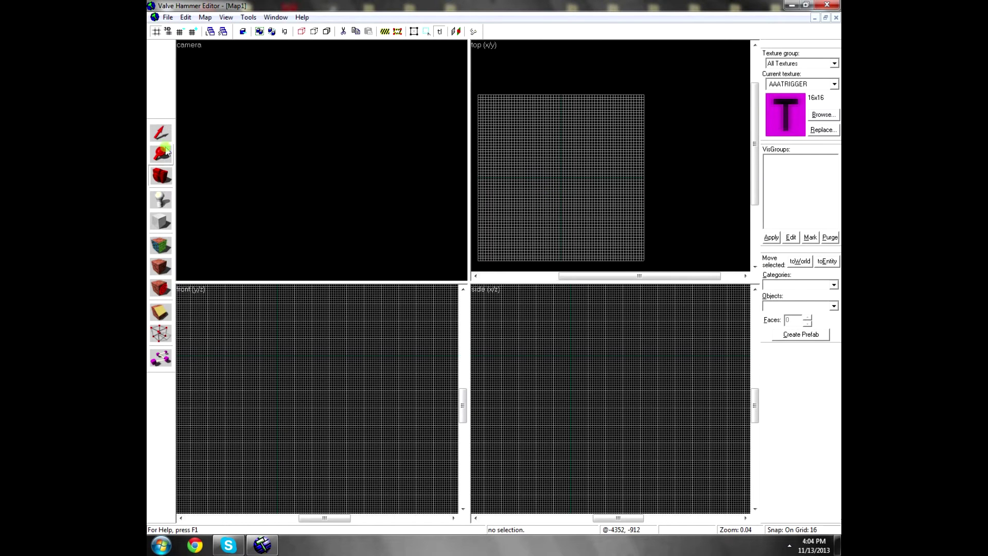
{"action": "left_click", "coordinate": [160, 221]}
{"action": "left_click_drag", "start_coordinate": [539, 160], "coordinate": [579, 192]}
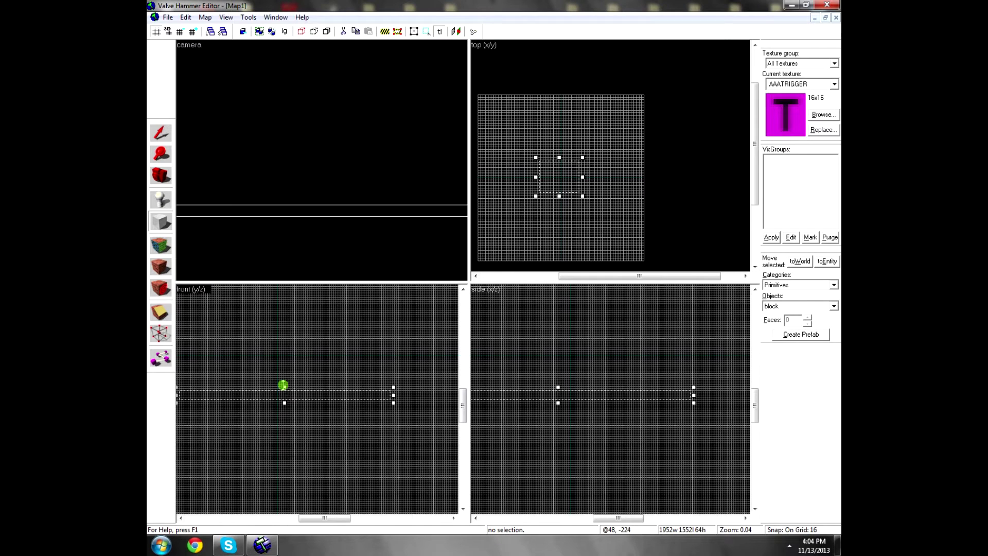
{"action": "left_click_drag", "start_coordinate": [283, 385], "coordinate": [310, 345]}
{"action": "scroll", "coordinate": [291, 287], "scroll_direction": "down", "scroll_amount": 4}
{"action": "key", "text": "Return"}
Step: Select the block in the 3D view and replace its texture with NULL
{"action": "left_click", "coordinate": [161, 175]}
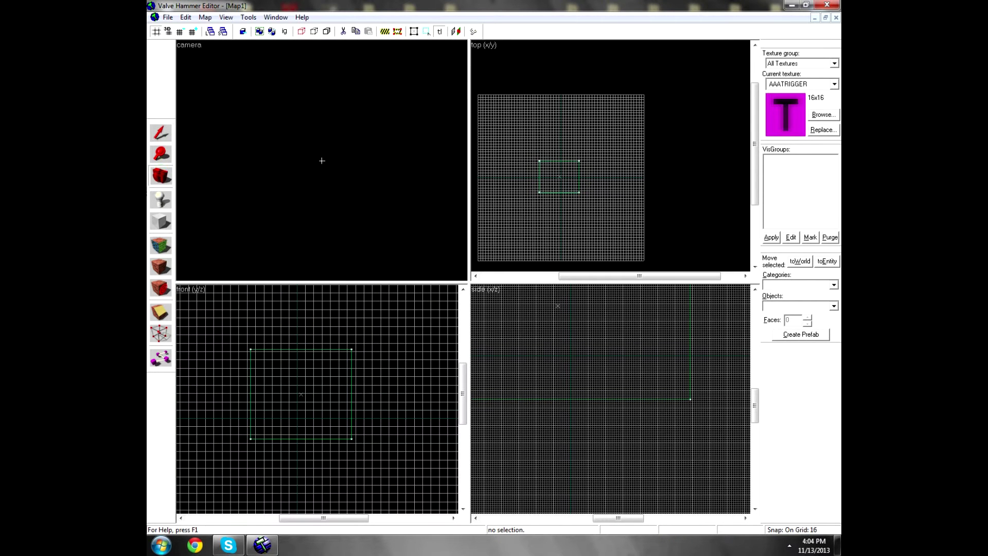
{"action": "left_click_drag", "start_coordinate": [321, 161], "coordinate": [321, 161]}
{"action": "left_click", "coordinate": [161, 133]}
{"action": "left_click", "coordinate": [287, 149]}
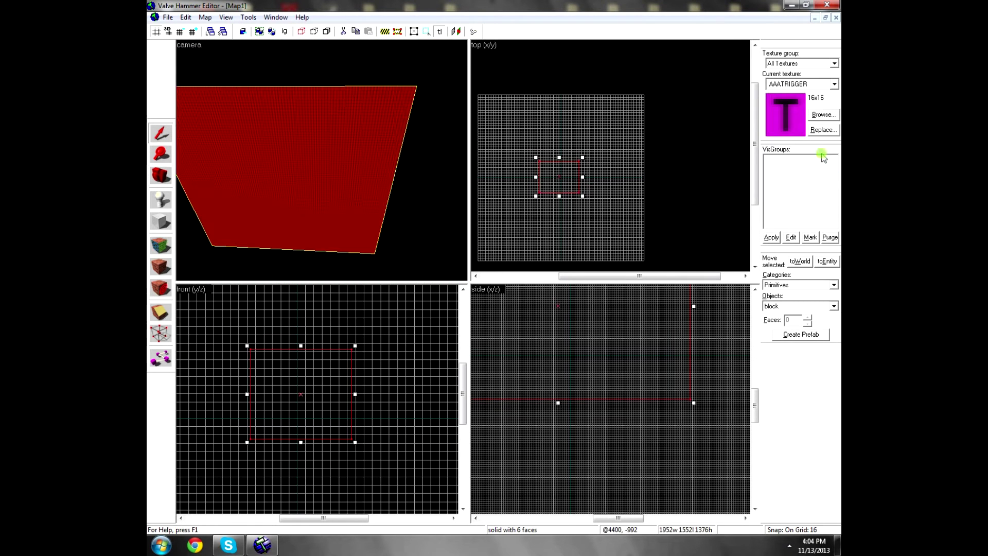
{"action": "left_click", "coordinate": [822, 129]}
{"action": "left_click", "coordinate": [529, 218]}
{"action": "type", "text": "null"}
{"action": "key", "text": "Return"}
{"action": "left_click", "coordinate": [544, 297]}
{"action": "left_click", "coordinate": [421, 247]}
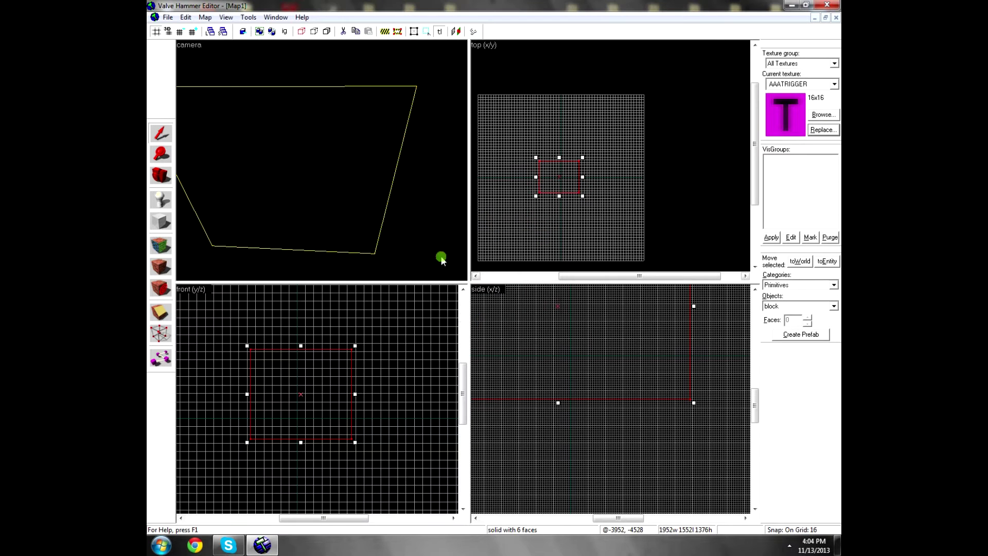
Step: Hollow the NULL block into a room using the default wall thickness
{"action": "left_click", "coordinate": [165, 175]}
{"action": "left_click_drag", "start_coordinate": [322, 161], "coordinate": [310, 140]}
{"action": "left_click", "coordinate": [242, 103]}
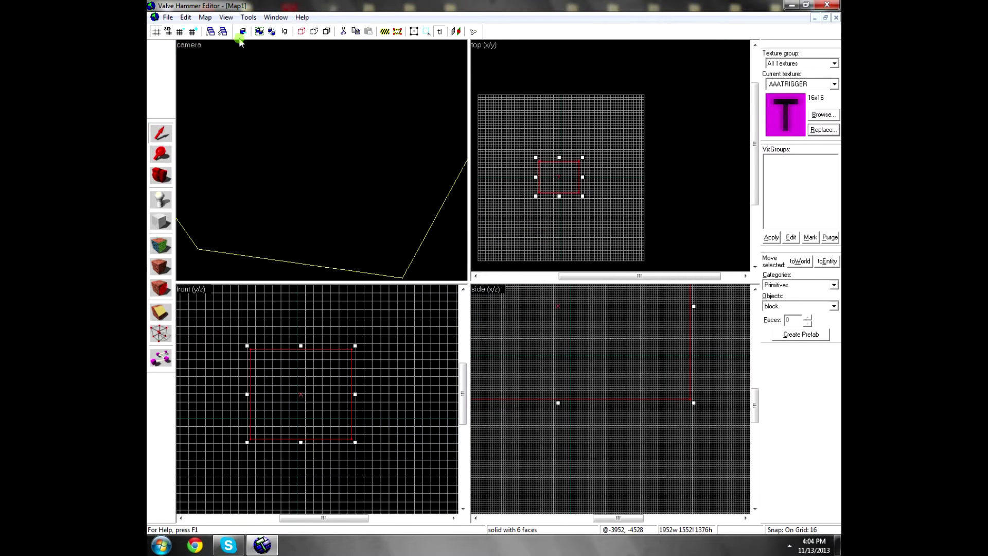
{"action": "left_click", "coordinate": [248, 17]}
{"action": "left_click", "coordinate": [257, 38]}
{"action": "key", "text": "Return"}
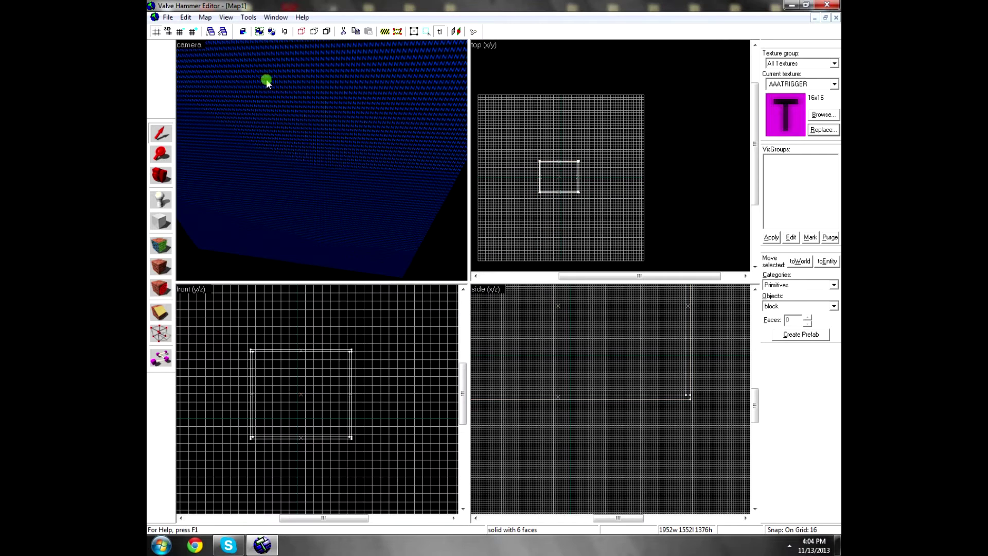
Step: Apply the grass07 texture to the inner floor face of the room
{"action": "left_click", "coordinate": [167, 176]}
{"action": "left_click_drag", "start_coordinate": [322, 159], "coordinate": [322, 160]}
{"action": "left_click", "coordinate": [170, 135]}
{"action": "left_click", "coordinate": [242, 145]}
{"action": "left_click", "coordinate": [164, 250]}
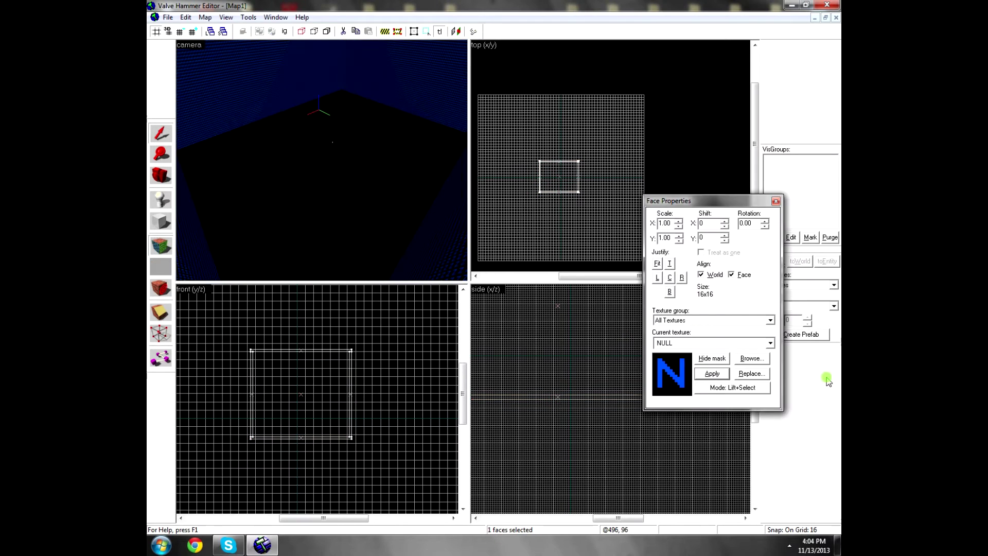
{"action": "left_click", "coordinate": [751, 358]}
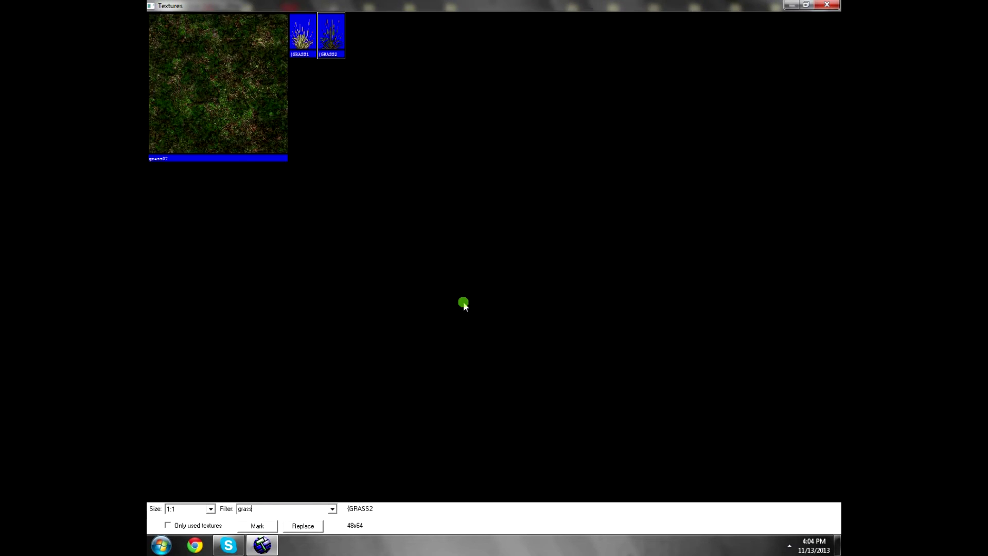
{"action": "double_click", "coordinate": [218, 82]}
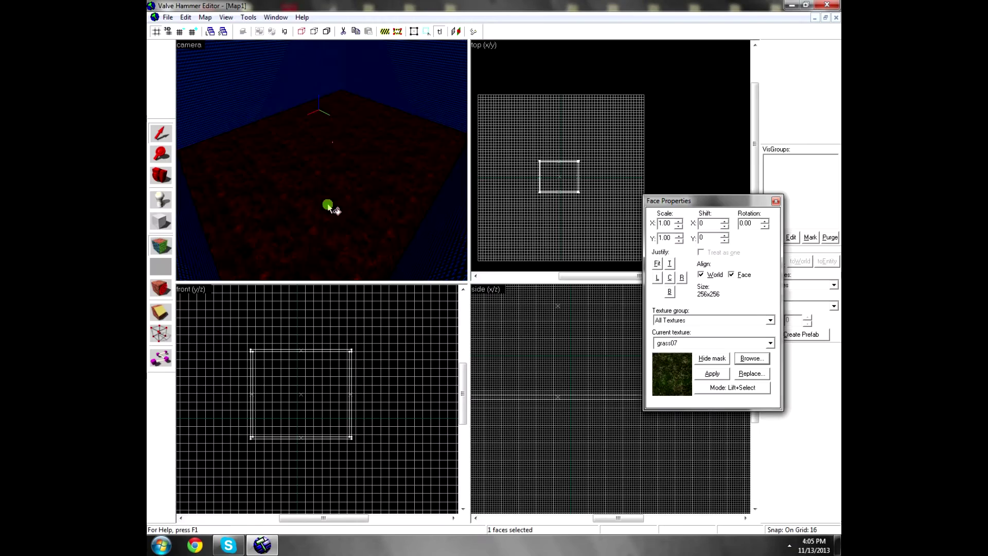
{"action": "left_click", "coordinate": [312, 130]}
Step: Find the sky texture and apply it to the room's inner wall faces around the grass floor
{"action": "left_click", "coordinate": [369, 83]}
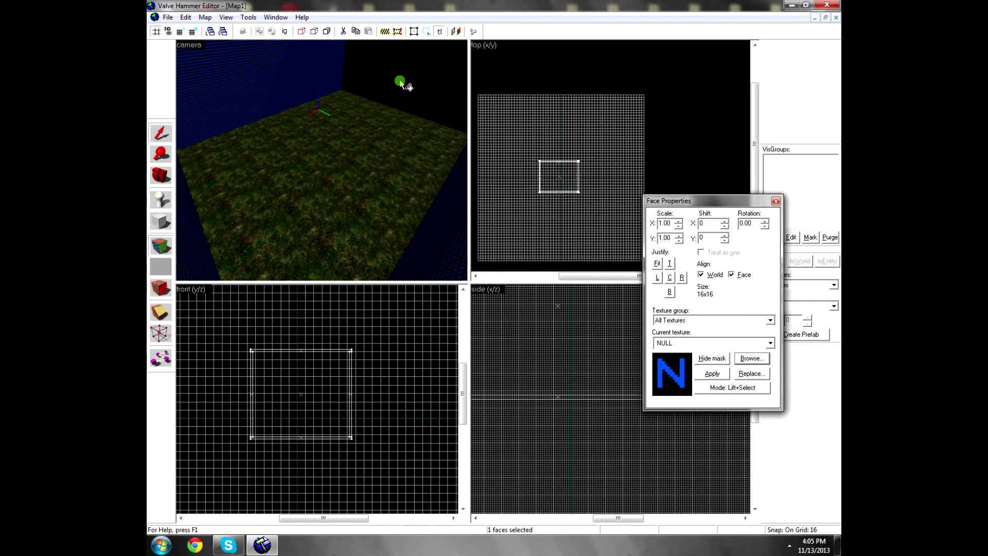
{"action": "left_click", "coordinate": [751, 358]}
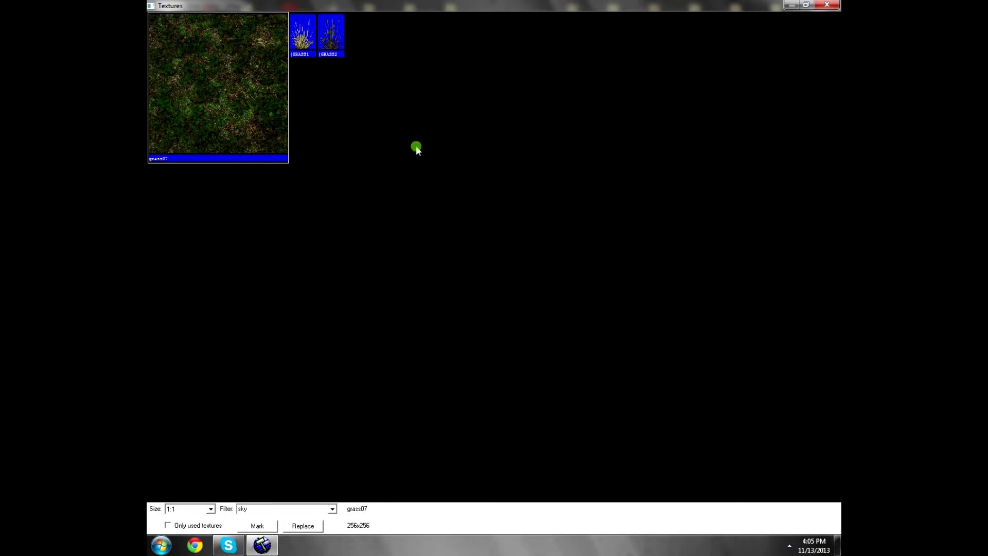
{"action": "double_click", "coordinate": [162, 34]}
{"action": "right_click", "coordinate": [257, 79]}
{"action": "right_click", "coordinate": [383, 77]}
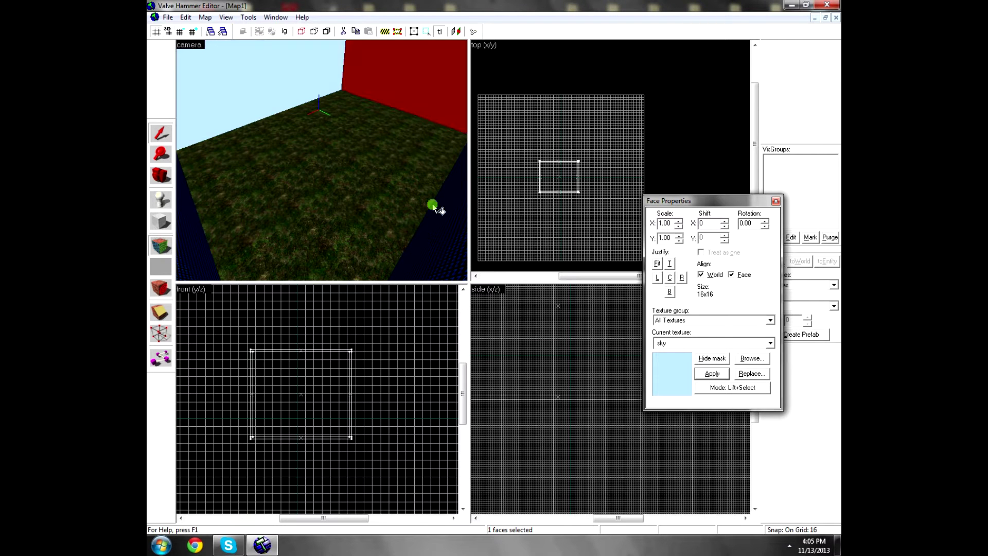
{"action": "right_click", "coordinate": [432, 225]}
{"action": "right_click", "coordinate": [209, 236]}
{"action": "key", "text": "ctrl+z"}
{"action": "right_click", "coordinate": [199, 235]}
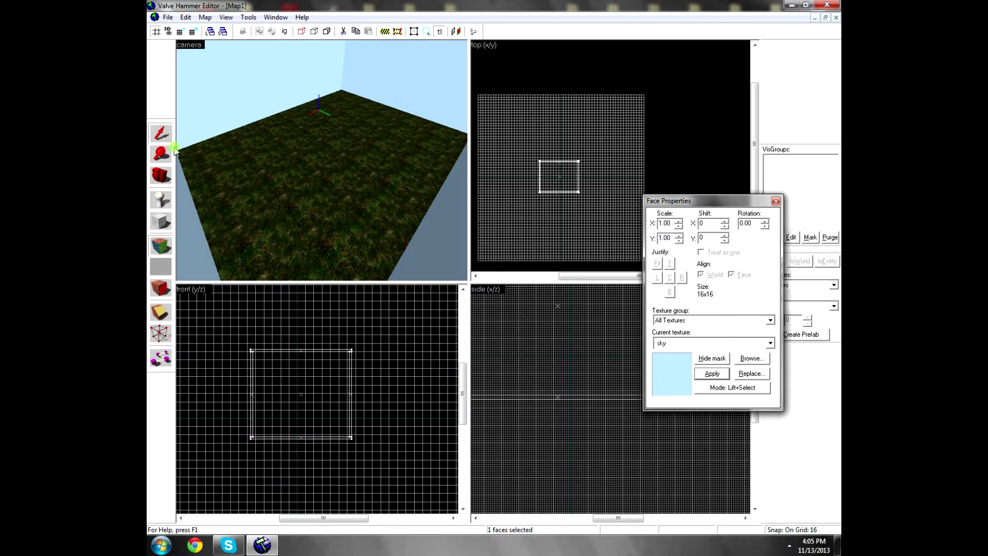
Step: Finish covering the upper part of the room with the sky texture and close the face properties
{"action": "key", "text": "z"}
{"action": "key", "text": "z"}
{"action": "right_click", "coordinate": [246, 91]}
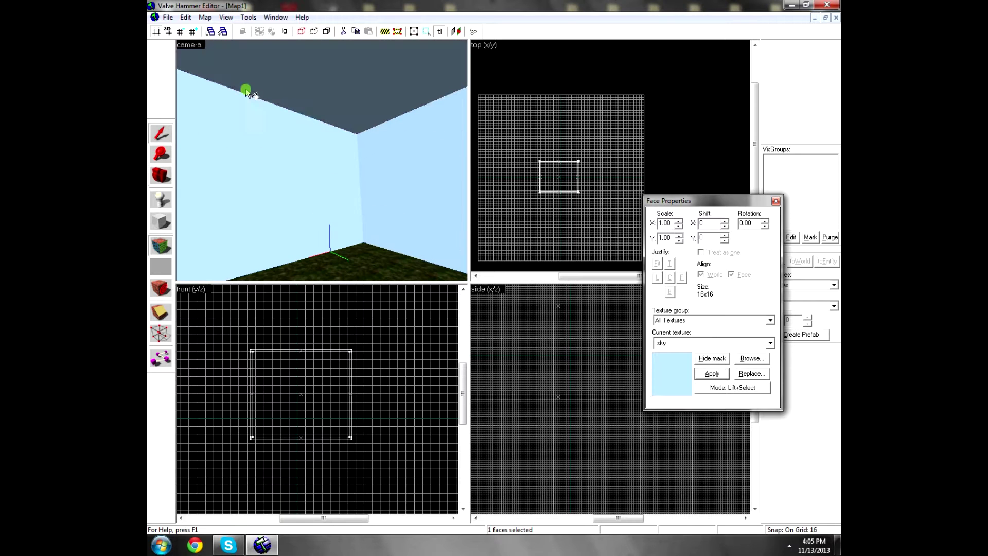
{"action": "left_click", "coordinate": [776, 201]}
Step: Examine the grass floor and sky walls from inside the room in an enlarged 3D view
{"action": "left_click", "coordinate": [157, 171]}
{"action": "key", "text": "shift+z"}
{"action": "key", "text": "z"}
{"action": "key", "text": "w"}
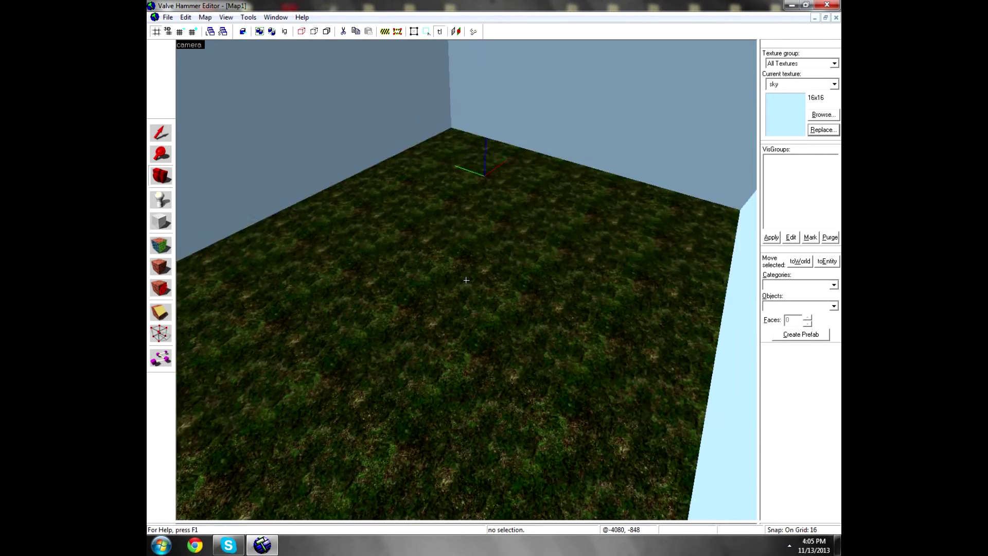
{"action": "key", "text": "w"}
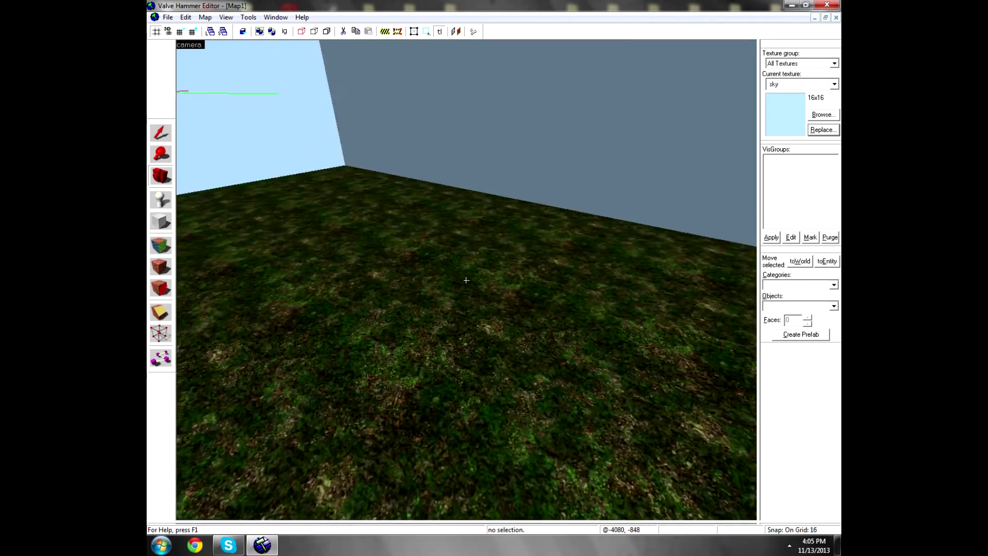
{"action": "key", "text": "s"}
{"action": "key", "text": "z"}
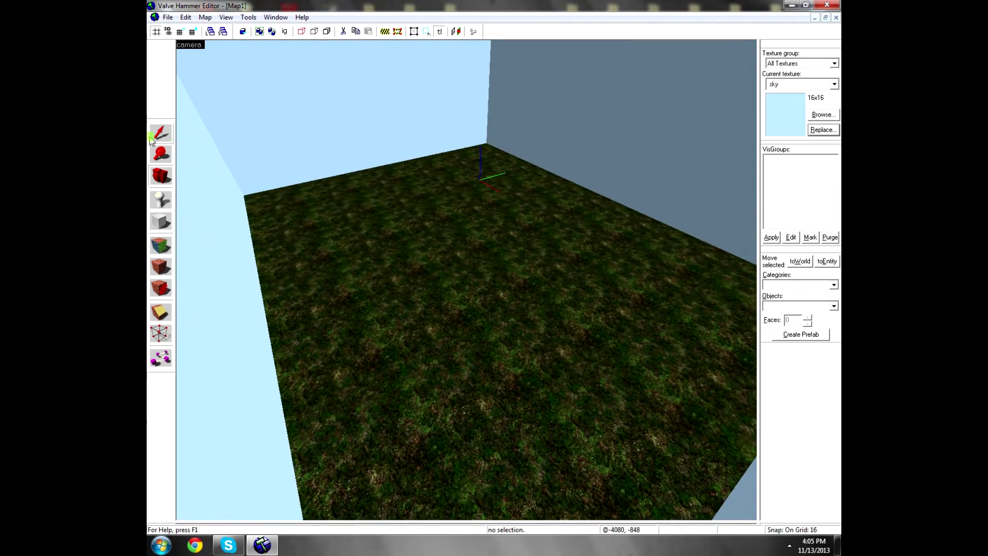
Step: Select the whole room, restore the four-view layout, nudge the room slightly in the top view and clear the selection
{"action": "left_click", "coordinate": [155, 136]}
{"action": "left_click", "coordinate": [434, 258]}
{"action": "key", "text": "shift+z"}
{"action": "scroll", "coordinate": [539, 198], "scroll_direction": "up", "scroll_amount": 6}
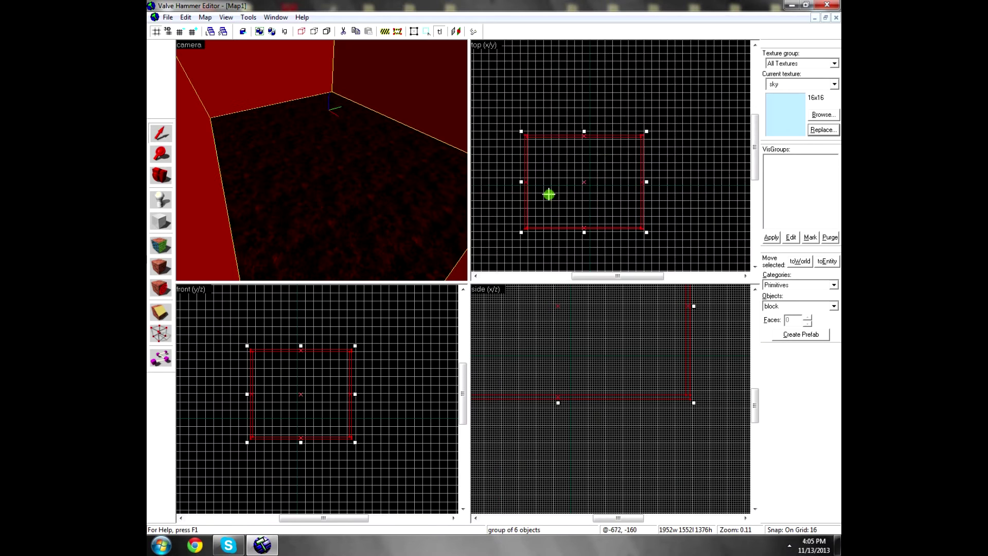
{"action": "scroll", "coordinate": [547, 194], "scroll_direction": "up", "scroll_amount": 3}
{"action": "left_click_drag", "start_coordinate": [521, 138], "coordinate": [523, 141]}
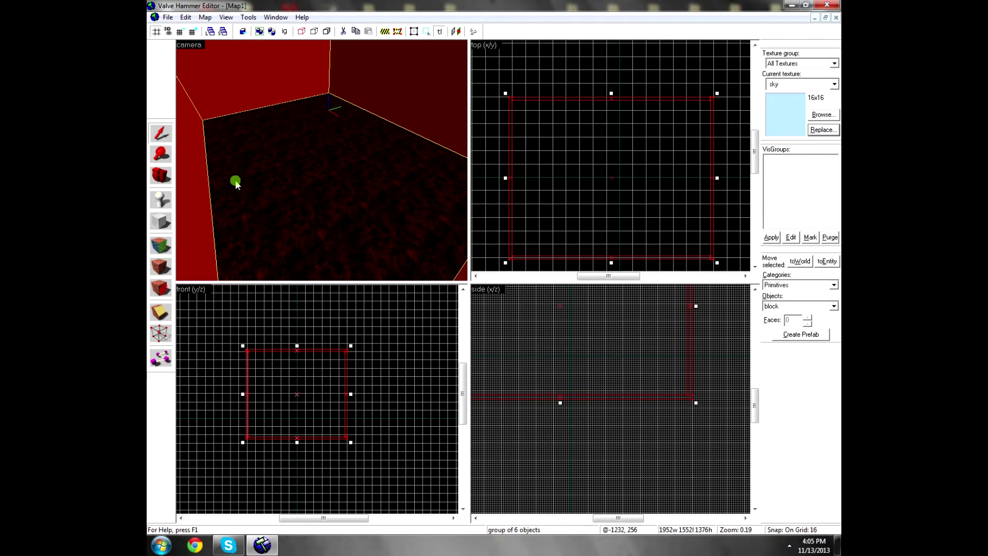
{"action": "left_click", "coordinate": [538, 61]}
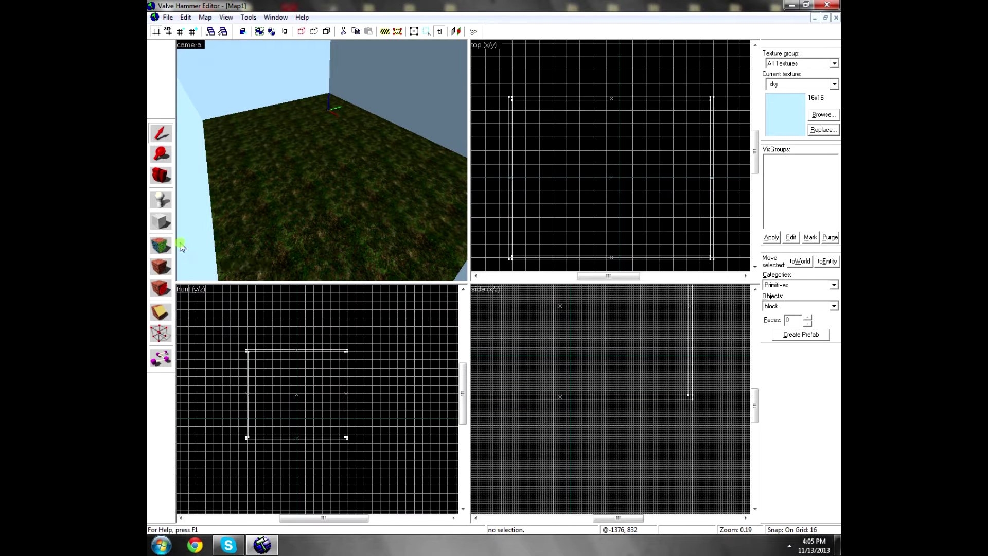
Step: Create a ledge block 1888 wide, 384 long and 288 high on the floor along one long wall of the room
{"action": "left_click", "coordinate": [165, 223]}
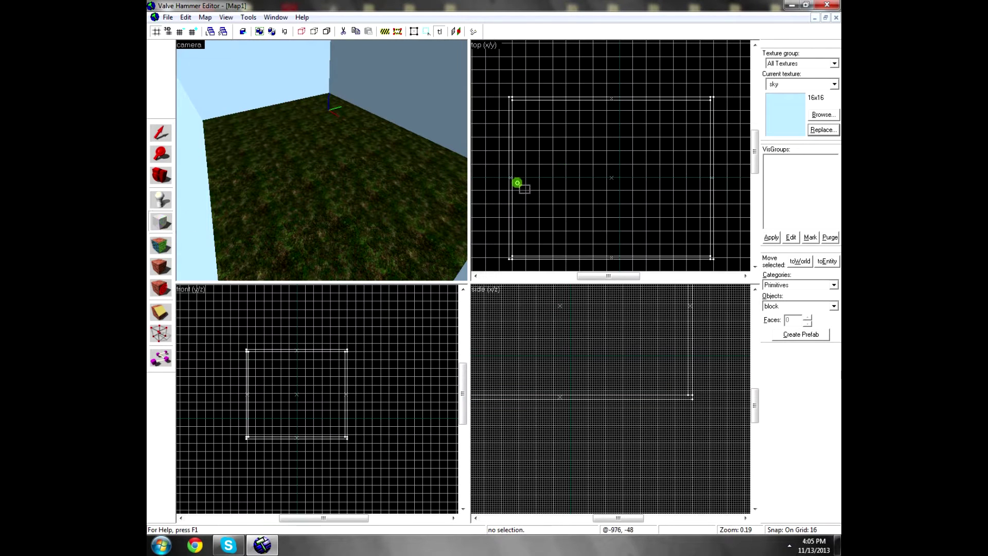
{"action": "scroll", "coordinate": [509, 120], "scroll_direction": "up", "scroll_amount": 2}
{"action": "left_click_drag", "start_coordinate": [513, 87], "coordinate": [696, 150]}
{"action": "scroll", "coordinate": [737, 165], "scroll_direction": "down", "scroll_amount": 1}
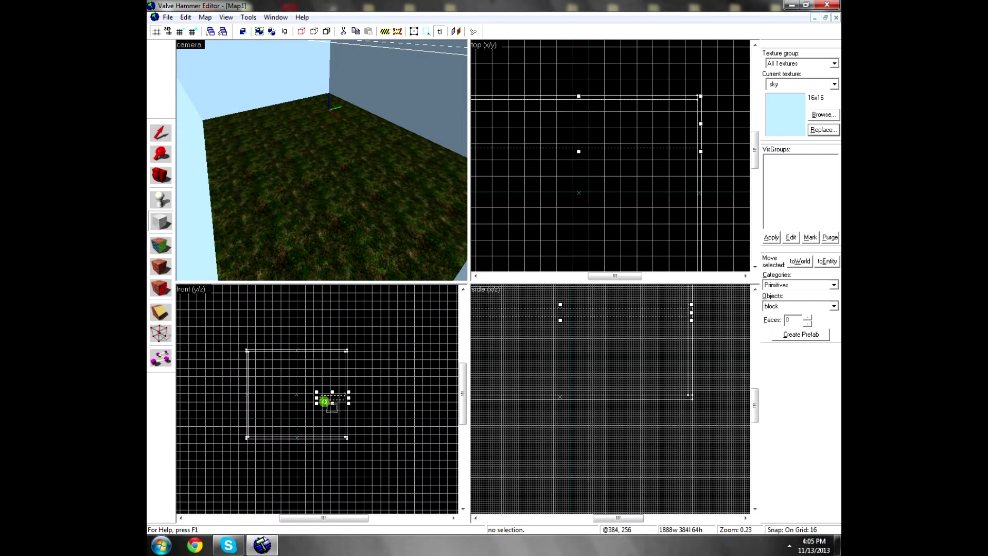
{"action": "left_click_drag", "start_coordinate": [331, 404], "coordinate": [335, 447]}
{"action": "scroll", "coordinate": [338, 432], "scroll_direction": "up", "scroll_amount": 4}
{"action": "left_click_drag", "start_coordinate": [325, 353], "coordinate": [324, 401]}
{"action": "key", "text": "Return"}
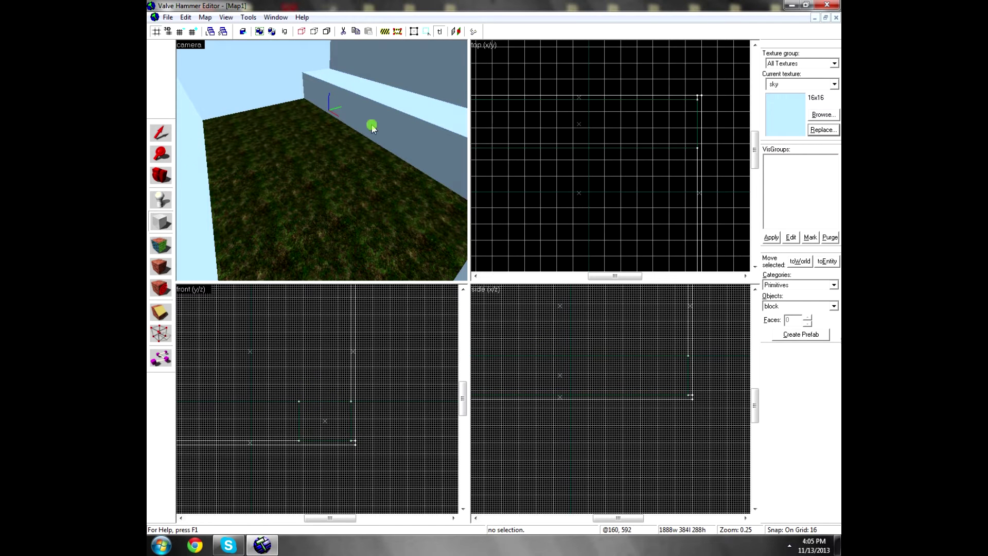
Step: Texture the ledge block's top face with grass07 and its front face with CRETE1_WALL01
{"action": "key", "text": "shift+s"}
{"action": "left_click", "coordinate": [411, 144]}
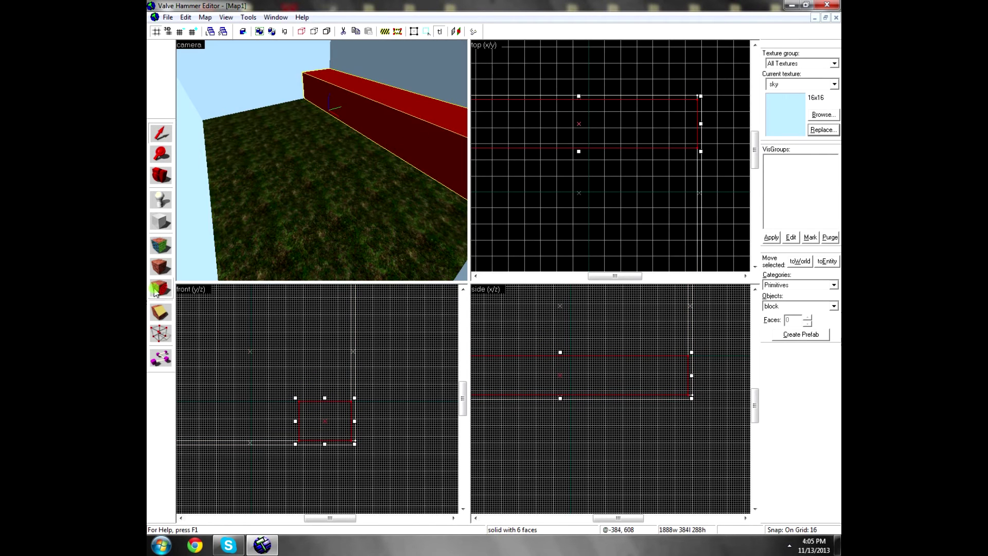
{"action": "key", "text": "shift+a"}
{"action": "left_click", "coordinate": [428, 234]}
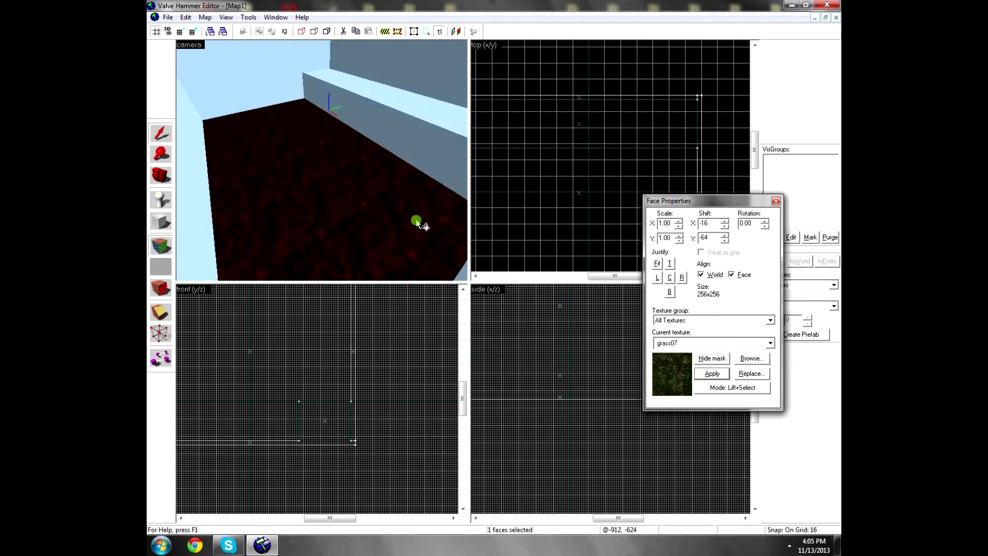
{"action": "right_click", "coordinate": [451, 124]}
{"action": "left_click", "coordinate": [446, 98]}
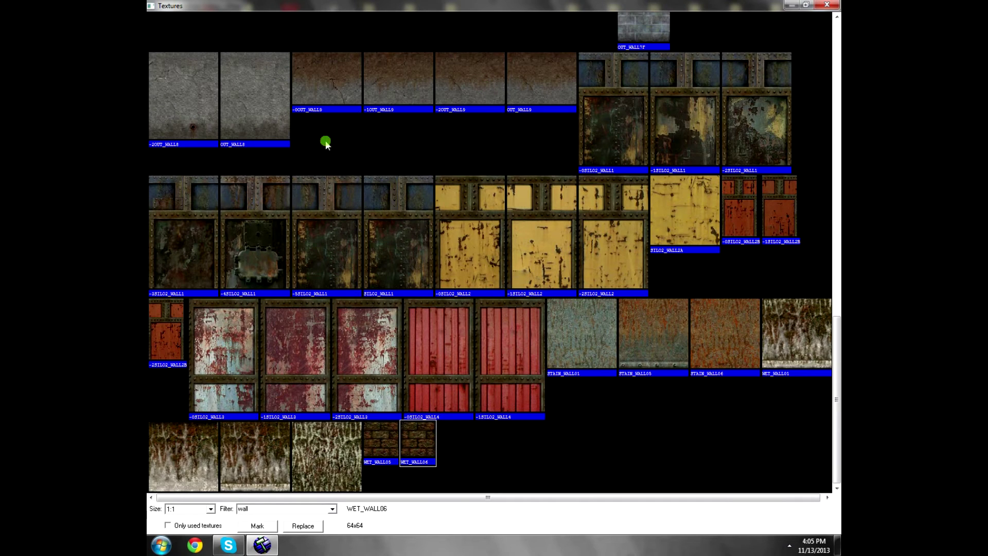
{"action": "left_click_drag", "start_coordinate": [838, 352], "coordinate": [839, 53]}
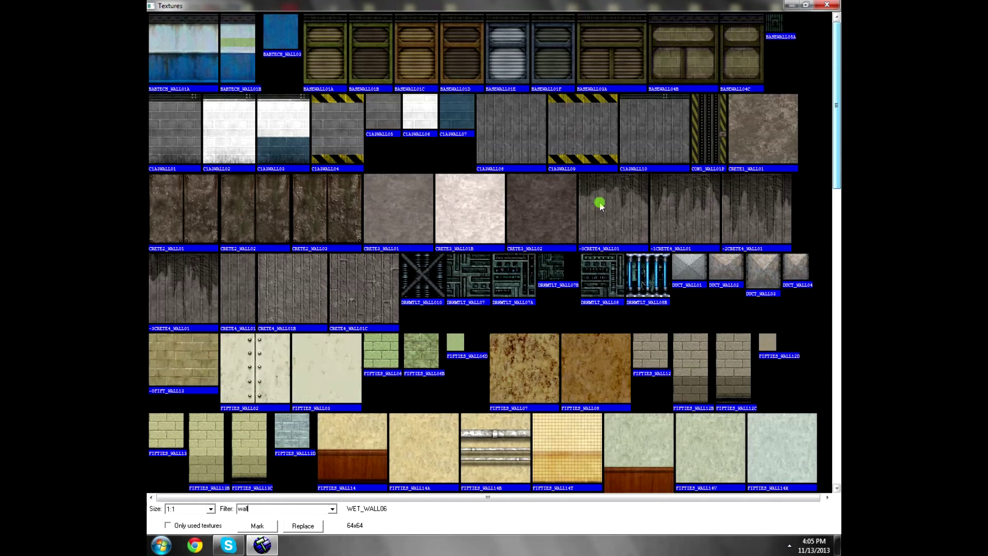
{"action": "double_click", "coordinate": [783, 129]}
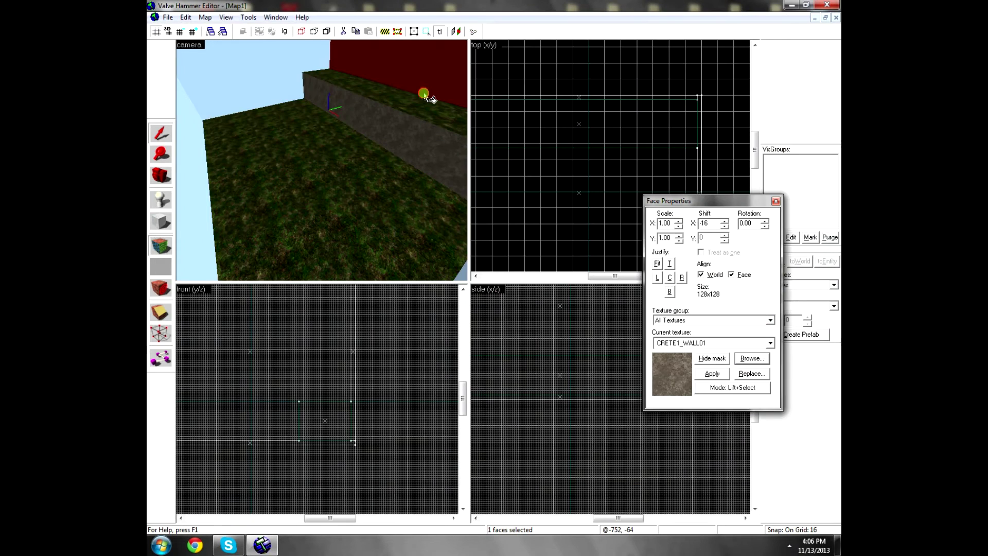
{"action": "left_click", "coordinate": [424, 93]}
{"action": "left_click", "coordinate": [775, 201]}
Step: Copy the textured ledge to the opposite side of the room, widen the copy and reselect the original ledge
{"action": "left_click", "coordinate": [453, 131]}
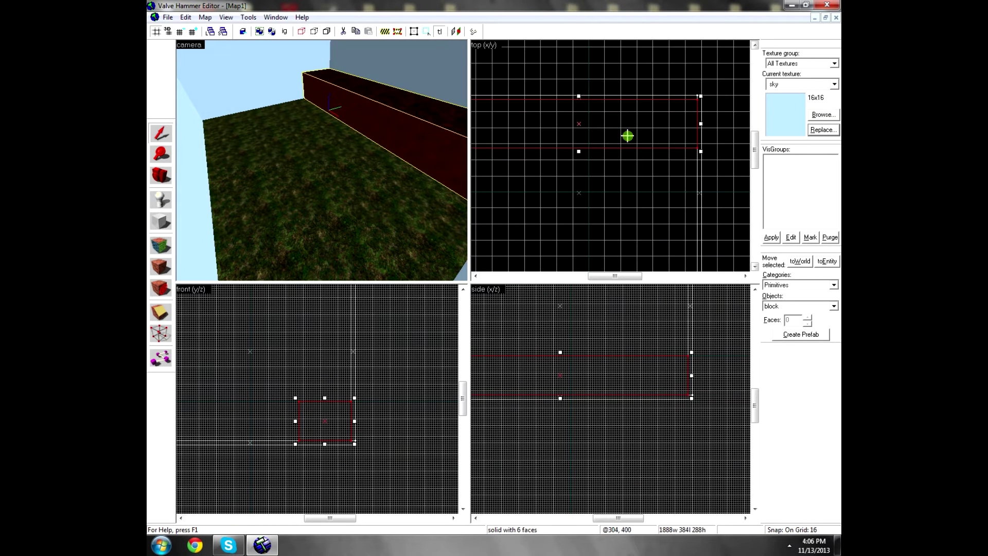
{"action": "scroll", "coordinate": [540, 371], "scroll_direction": "down", "scroll_amount": 3}
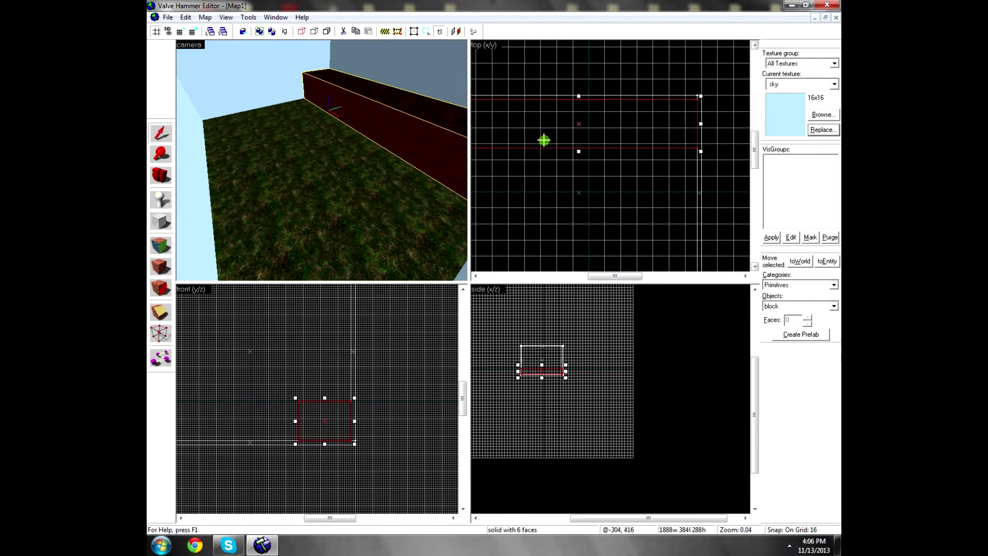
{"action": "mouse_move", "coordinate": [595, 134]}
{"action": "left_mouse_down", "text": "shift"}
{"action": "mouse_move", "coordinate": [591, 194]}
{"action": "mouse_move", "coordinate": [601, 196]}
{"action": "mouse_move", "coordinate": [588, 208]}
{"action": "mouse_move", "coordinate": [632, 181]}
{"action": "mouse_move", "coordinate": [639, 148]}
{"action": "mouse_move", "coordinate": [641, 162]}
{"action": "left_mouse_up", "text": "shift"}
{"action": "scroll", "coordinate": [602, 196], "scroll_direction": "down", "scroll_amount": 3}
{"action": "scroll", "coordinate": [626, 194], "scroll_direction": "up", "scroll_amount": 3}
{"action": "left_click", "coordinate": [643, 114]}
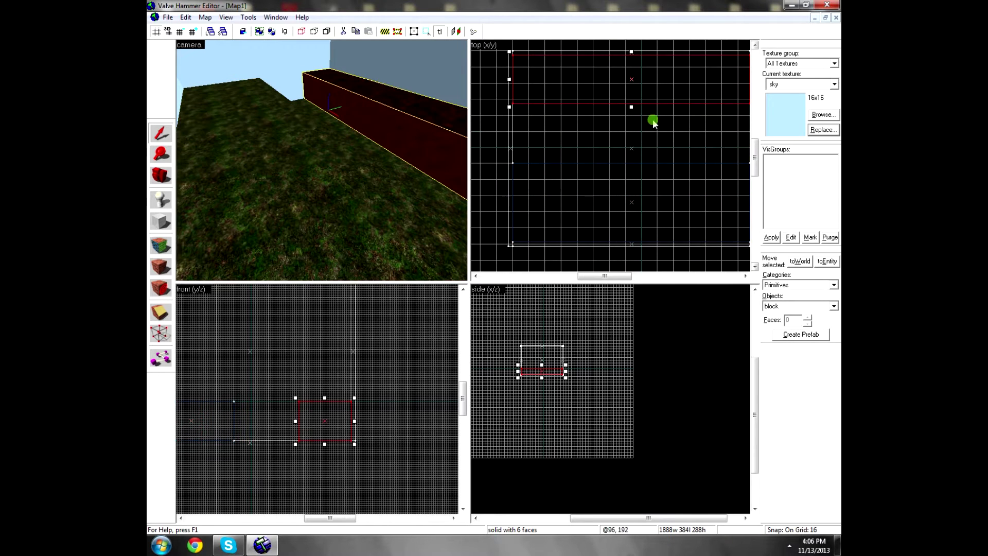
Step: Widen the original ledge slightly toward the middle of the room and clear the selection
{"action": "left_click_drag", "start_coordinate": [630, 107], "coordinate": [631, 118]}
{"action": "key", "text": "Escape"}
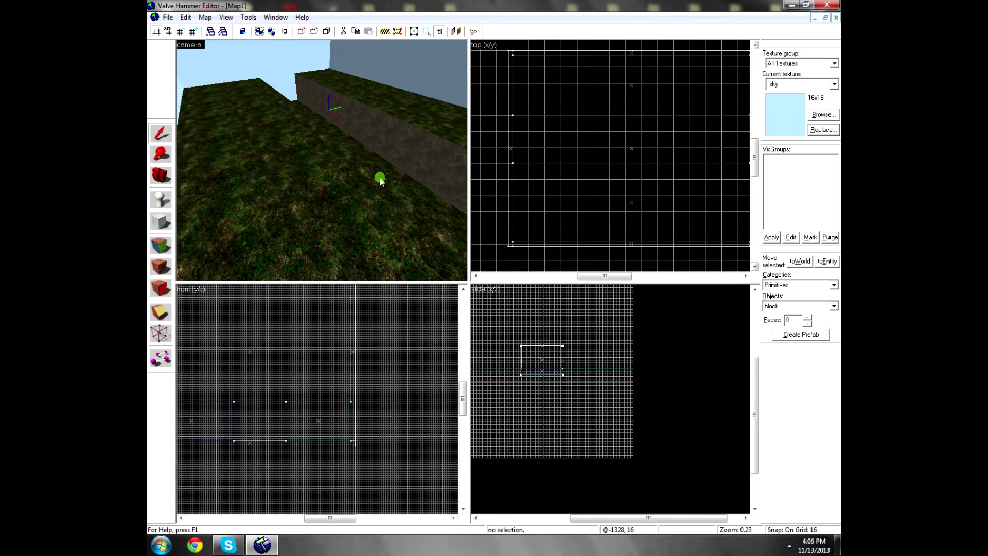
Step: Texture the copied ledge's sky-textured face toward the channel with CRETE1_WALL01, taking the texture from the opposite ledge
{"action": "left_click", "coordinate": [157, 175]}
{"action": "key", "text": "shift+z"}
{"action": "key", "text": "z"}
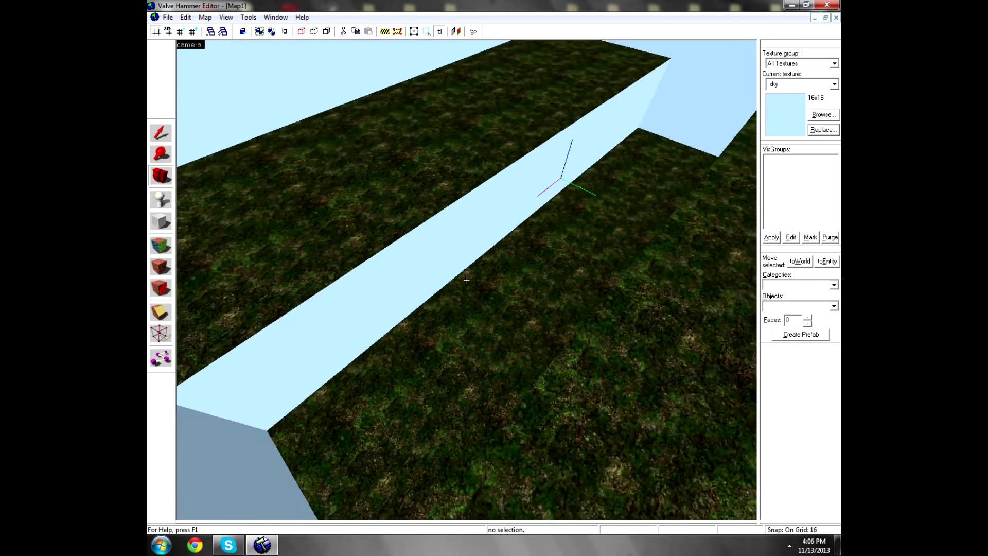
{"action": "key", "text": "a"}
{"action": "key", "text": "z"}
{"action": "left_click", "coordinate": [162, 247]}
{"action": "left_click", "coordinate": [551, 262]}
{"action": "right_click", "coordinate": [390, 253]}
{"action": "left_click", "coordinate": [776, 201]}
{"action": "key", "text": "z"}
{"action": "key", "text": "z"}
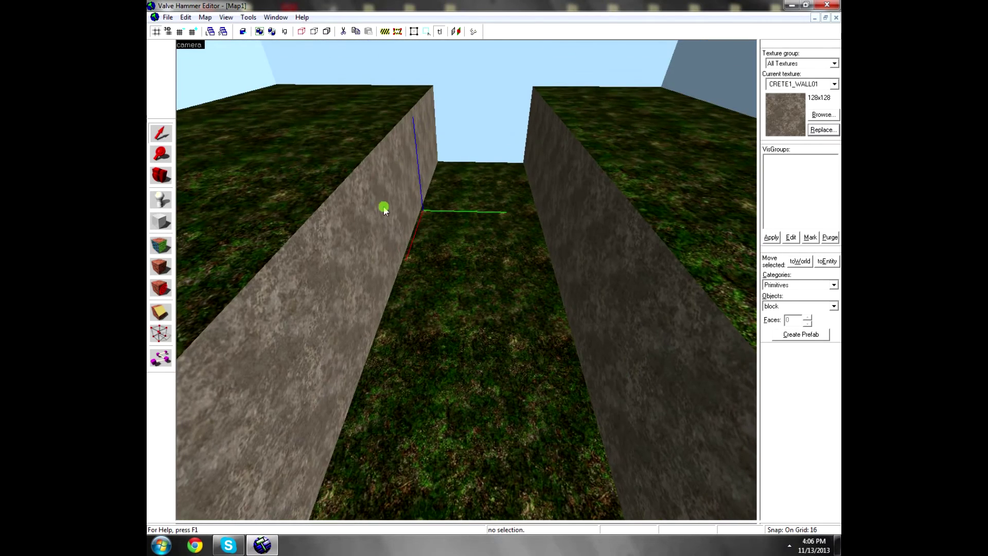
{"action": "left_click", "coordinate": [363, 206]}
{"action": "left_click", "coordinate": [601, 196]}
{"action": "left_click", "coordinate": [399, 206]}
{"action": "left_click", "coordinate": [581, 204]}
{"action": "left_click", "coordinate": [523, 251]}
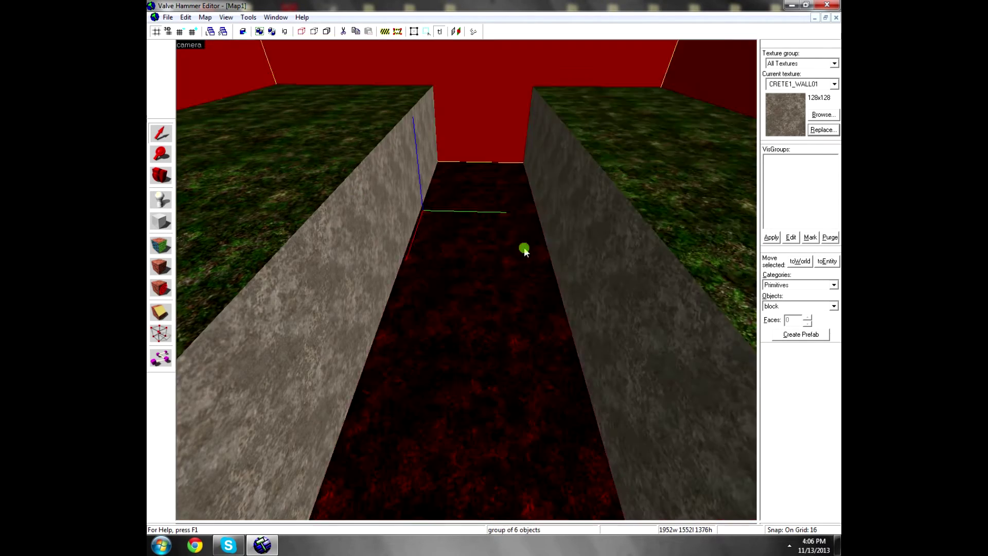
{"action": "left_click", "coordinate": [562, 221]}
{"action": "left_click", "coordinate": [411, 202]}
{"action": "left_click", "coordinate": [572, 179]}
Step: Create a block 1888 wide, 384 long and 240 high on the floor, filling the channel between the two ledges to below their tops
{"action": "key", "text": "shift+z"}
{"action": "right_click", "coordinate": [597, 100]}
{"action": "left_click", "coordinate": [540, 138]}
{"action": "left_click", "coordinate": [159, 223]}
{"action": "scroll", "coordinate": [513, 117], "scroll_direction": "up", "scroll_amount": 2}
{"action": "left_click_drag", "start_coordinate": [509, 107], "coordinate": [686, 172]}
{"action": "scroll", "coordinate": [787, 181], "scroll_direction": "down", "scroll_amount": 3}
{"action": "scroll", "coordinate": [692, 167], "scroll_direction": "up", "scroll_amount": 2}
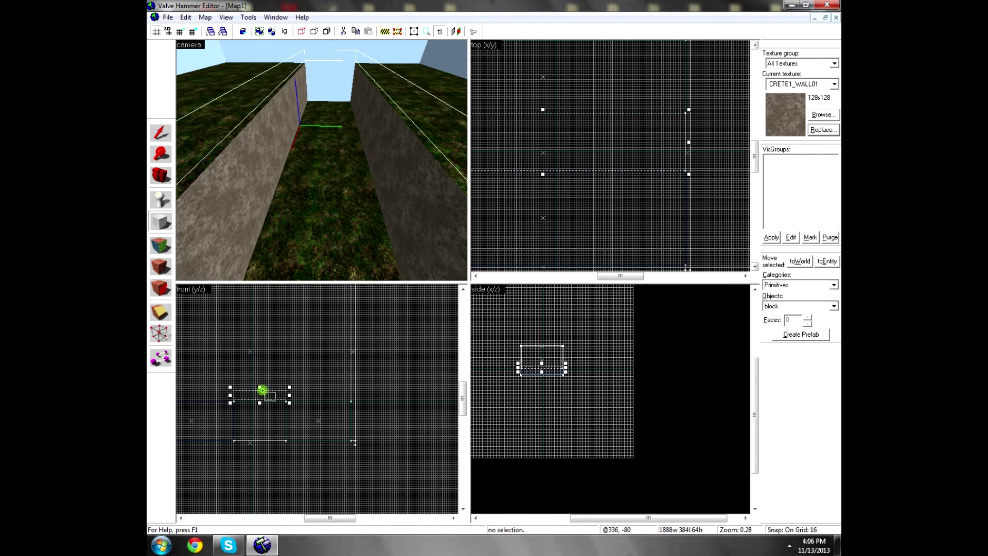
{"action": "scroll", "coordinate": [259, 404], "scroll_direction": "up", "scroll_amount": 2}
{"action": "left_click_drag", "start_coordinate": [258, 399], "coordinate": [262, 458]}
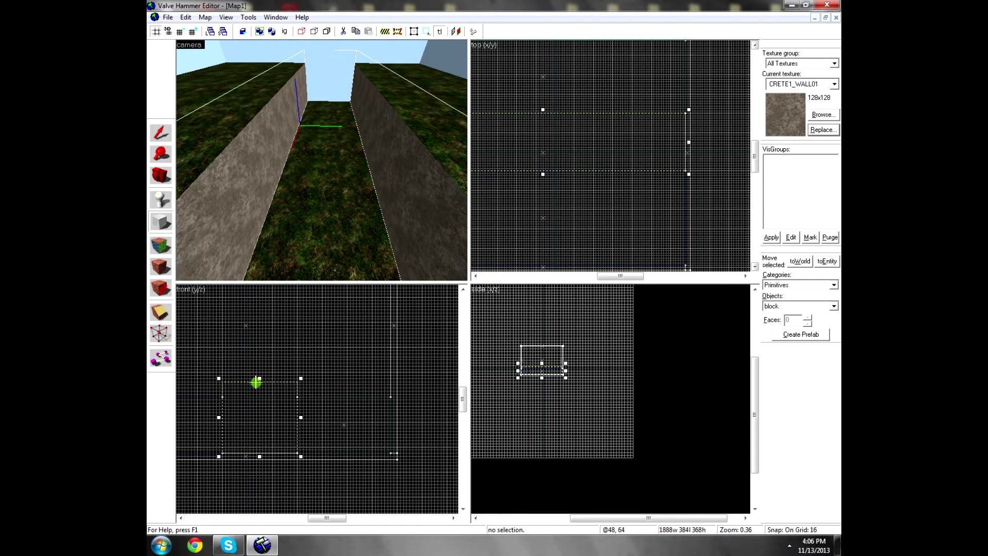
{"action": "left_click_drag", "start_coordinate": [259, 379], "coordinate": [260, 405]}
{"action": "key", "text": "Return"}
Step: Select the channel block, find the water textures and apply !WATERBLUE to all its faces
{"action": "left_click", "coordinate": [161, 133]}
{"action": "left_click", "coordinate": [327, 177]}
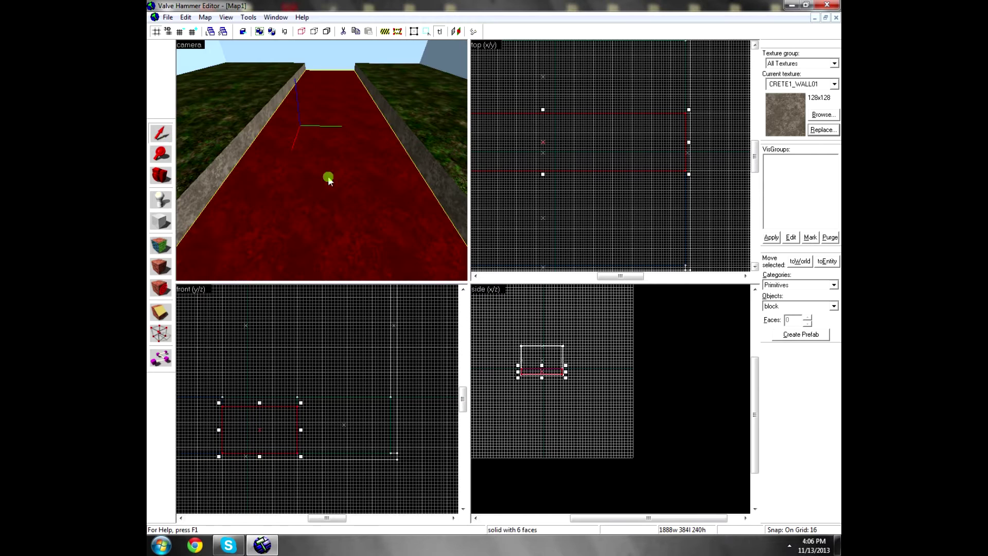
{"action": "left_click", "coordinate": [173, 248]}
{"action": "left_click", "coordinate": [748, 359]}
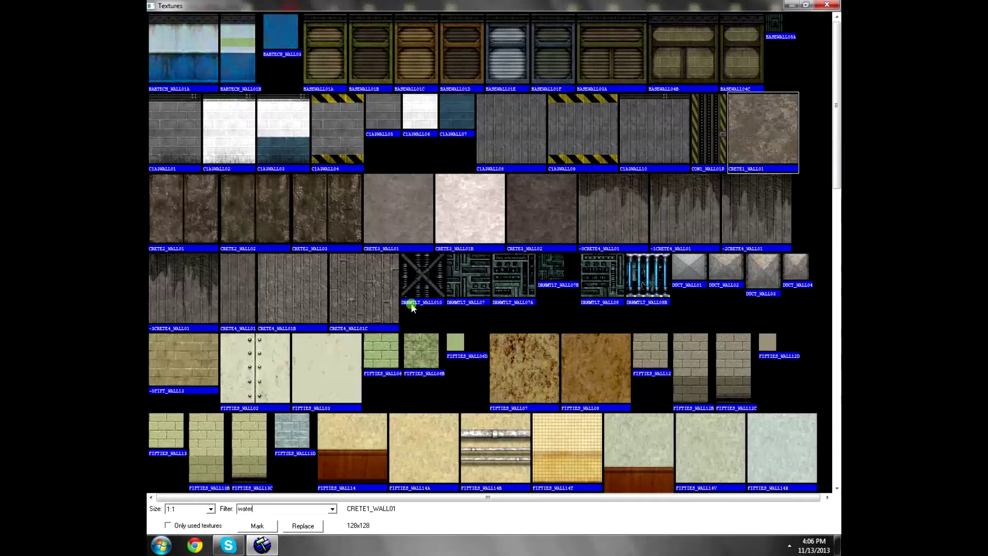
{"action": "type", "text": "water"}
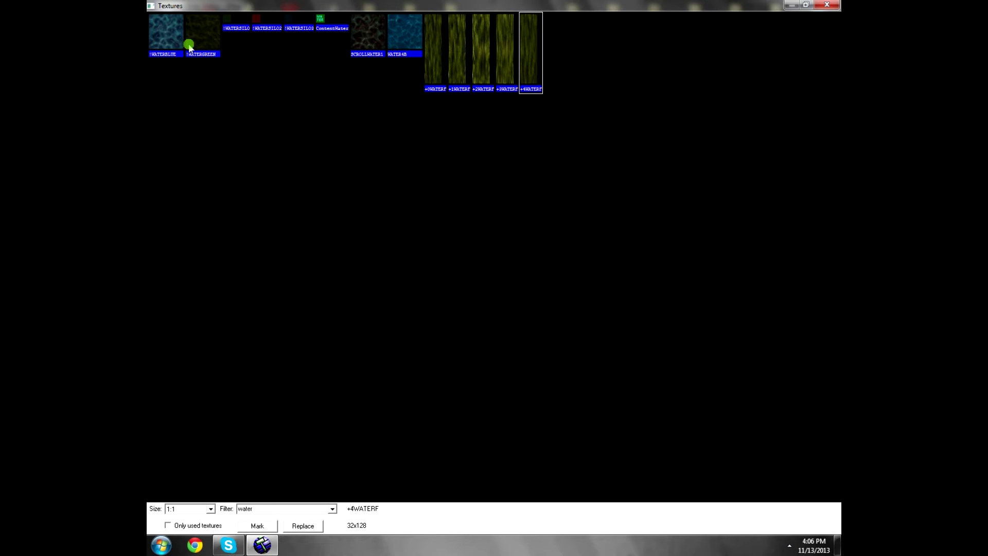
{"action": "double_click", "coordinate": [166, 32]}
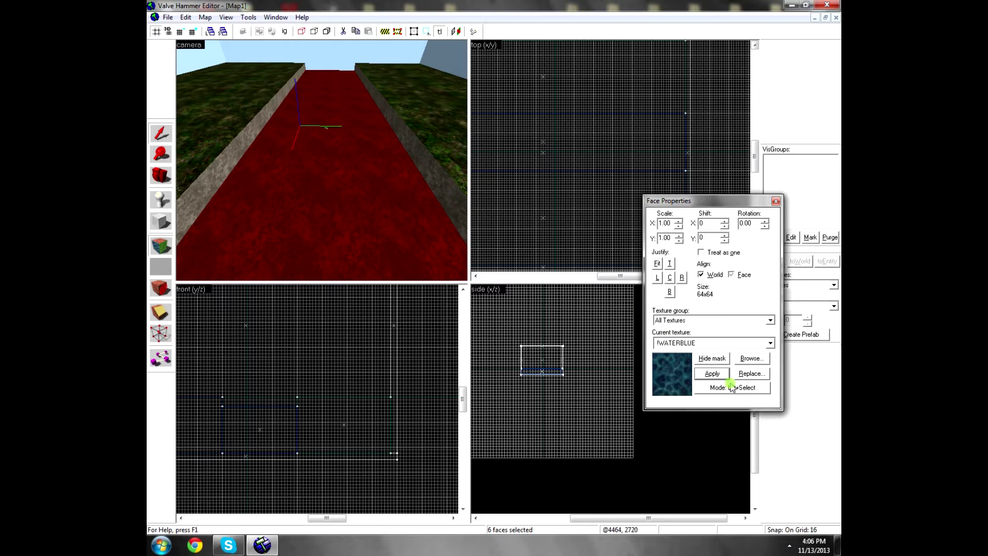
{"action": "left_click", "coordinate": [719, 374]}
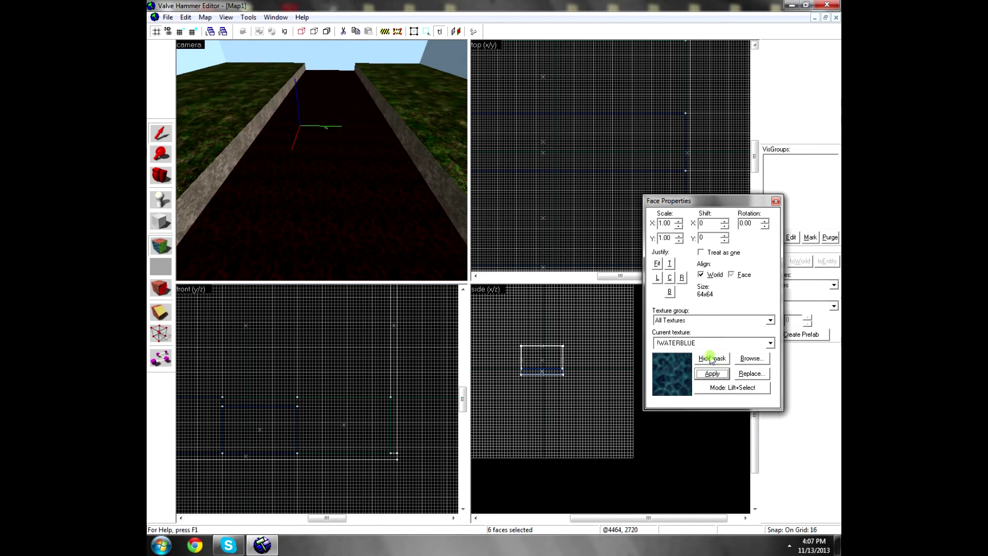
{"action": "left_click", "coordinate": [659, 348]}
{"action": "left_click", "coordinate": [659, 348]}
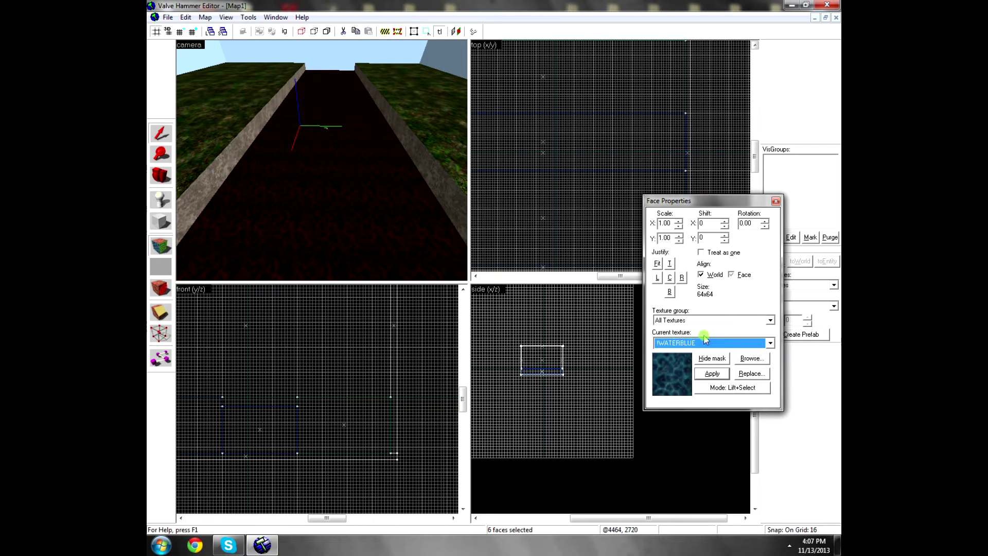
{"action": "left_click", "coordinate": [776, 201]}
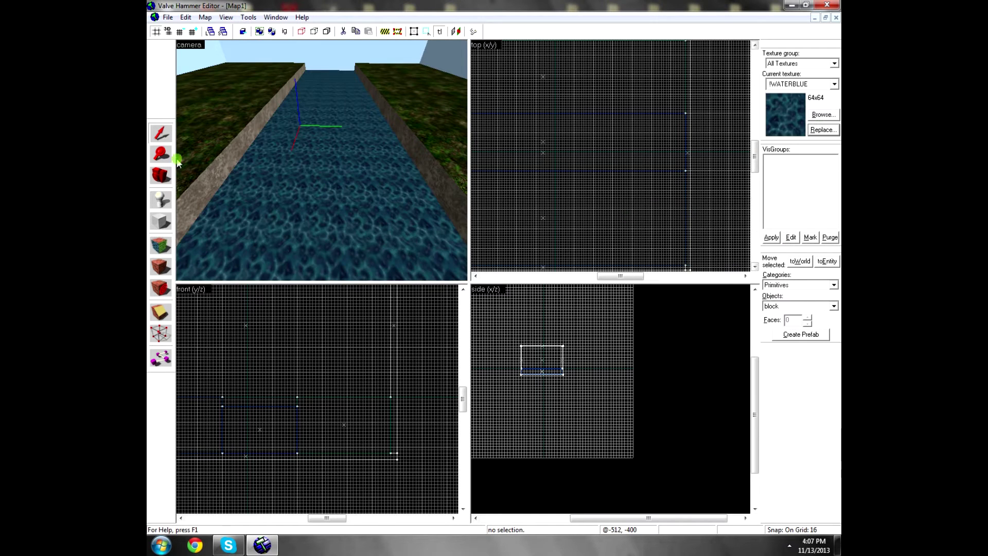
Step: Inspect the water channel and both ledges from several angles in a full-size 3D view
{"action": "left_click", "coordinate": [156, 175]}
{"action": "key", "text": "shift+z"}
{"action": "key", "text": "z"}
{"action": "key", "text": "d"}
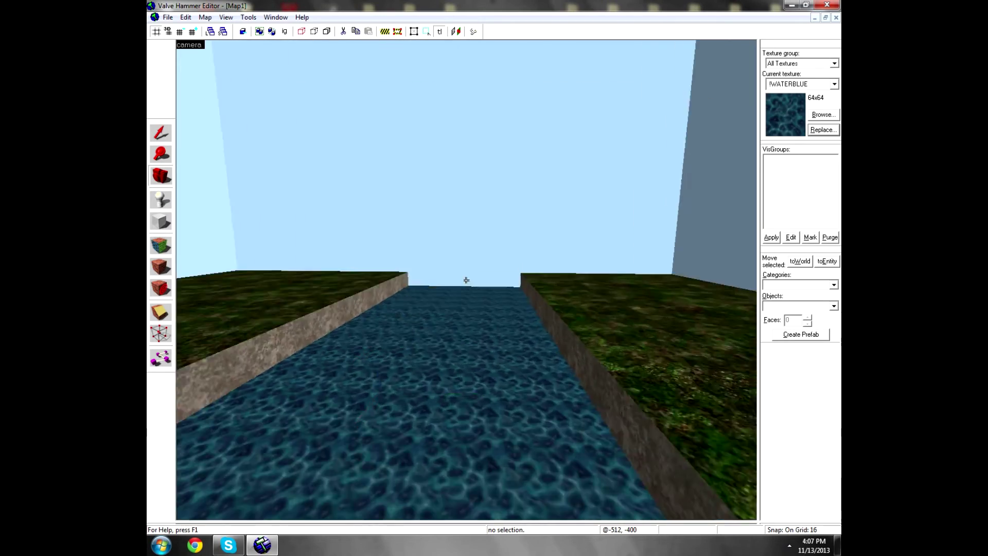
{"action": "key", "text": "w"}
{"action": "key", "text": "s"}
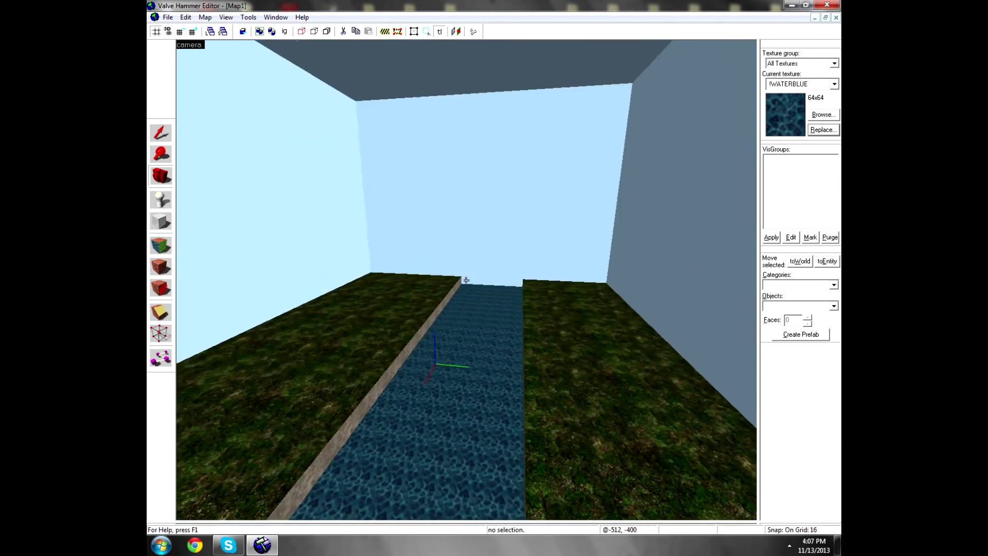
{"action": "key", "text": "w"}
{"action": "key", "text": "w"}
{"action": "key", "text": "s"}
{"action": "key", "text": "w"}
{"action": "key", "text": "z"}
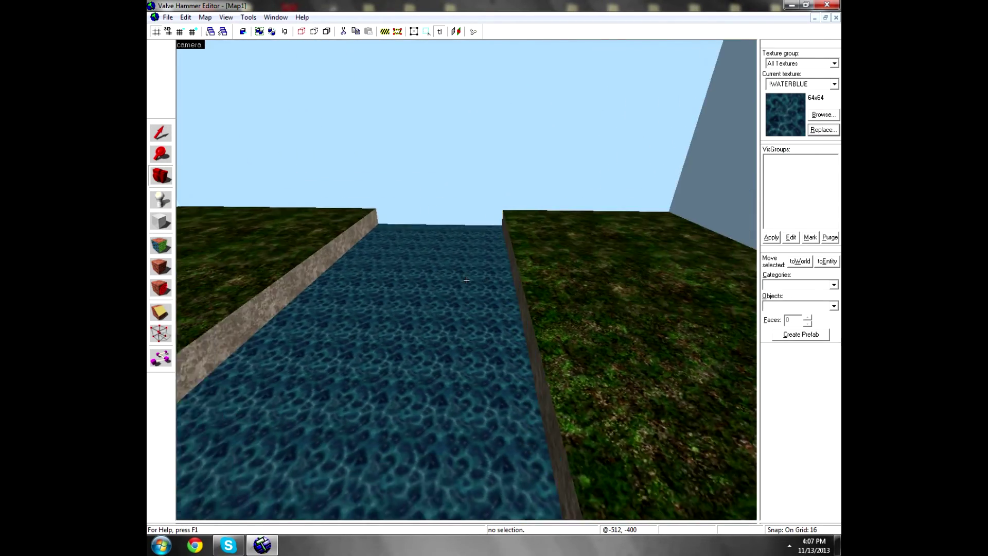
Step: Select the water block, turn it into an entity and set its class to func_water
{"action": "left_click", "coordinate": [161, 133]}
{"action": "left_click", "coordinate": [380, 335]}
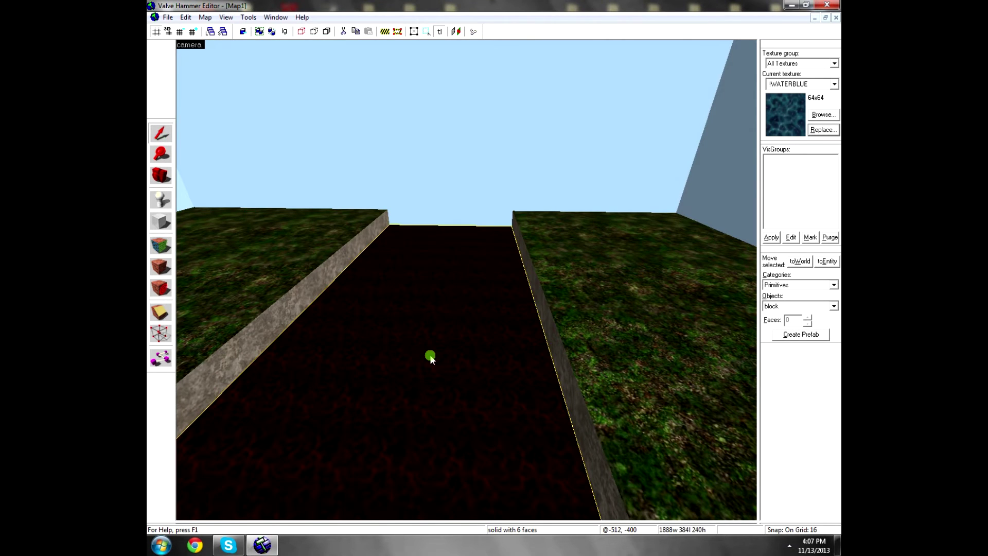
{"action": "left_click", "coordinate": [369, 164]}
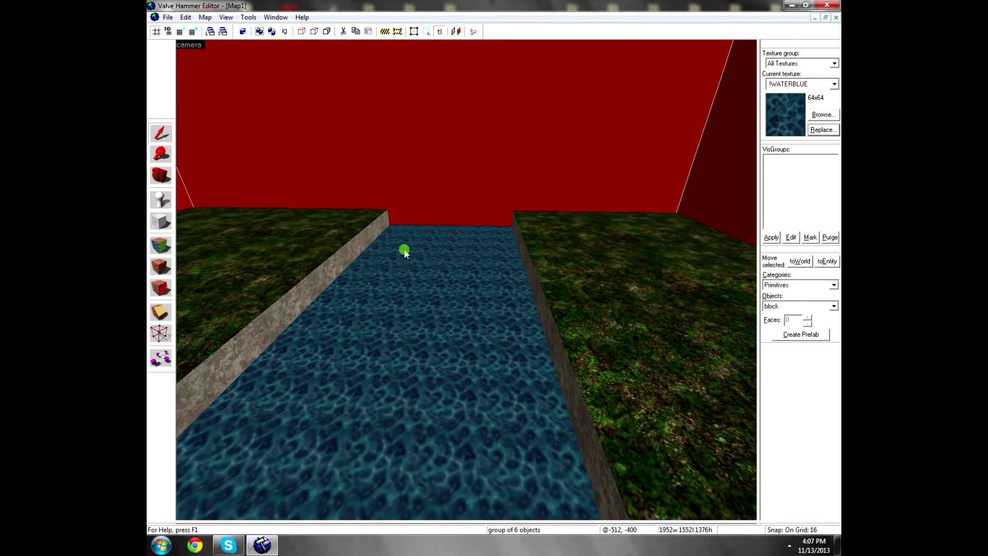
{"action": "left_click", "coordinate": [470, 273]}
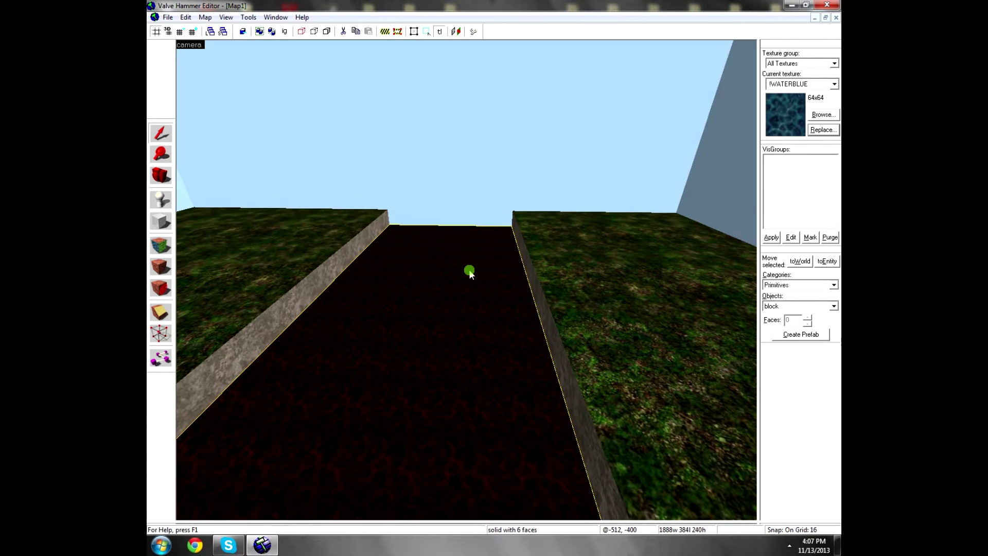
{"action": "left_click", "coordinate": [826, 262]}
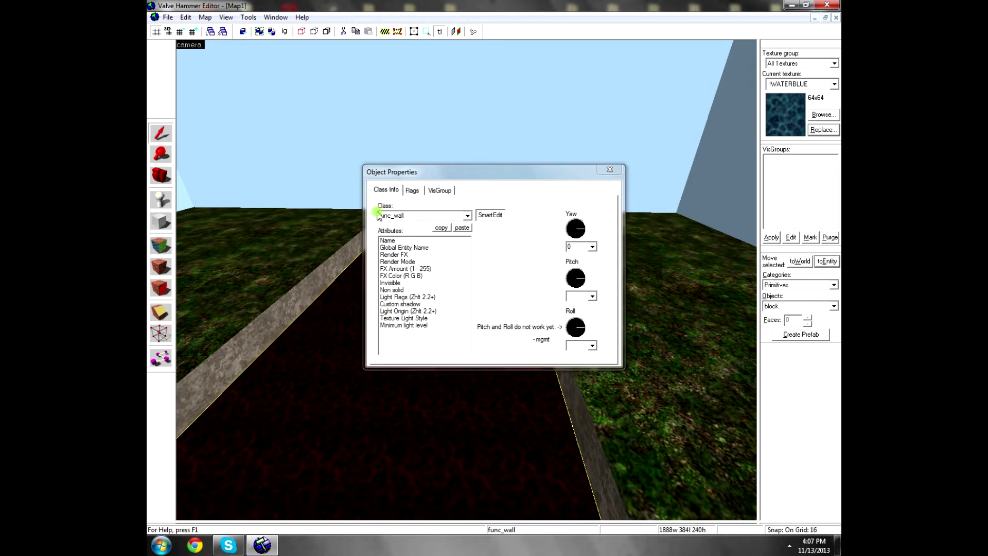
{"action": "left_click_drag", "start_coordinate": [446, 177], "coordinate": [429, 176]}
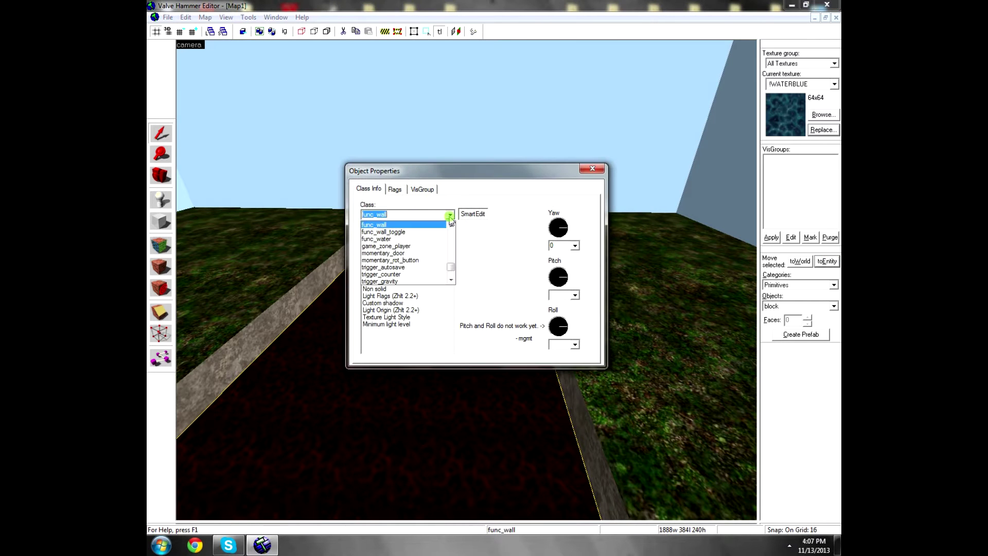
{"action": "left_click", "coordinate": [394, 245]}
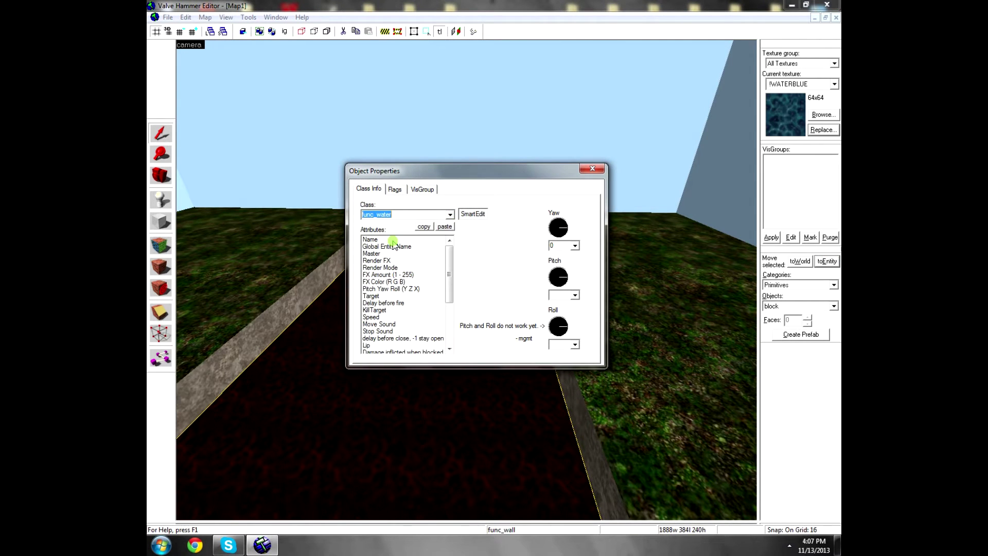
Step: Examine the Render FX options available for the water entity
{"action": "left_click_drag", "start_coordinate": [445, 176], "coordinate": [611, 176]}
{"action": "left_click", "coordinate": [551, 230]}
{"action": "left_click", "coordinate": [697, 210]}
{"action": "left_click_drag", "start_coordinate": [713, 238], "coordinate": [698, 215]}
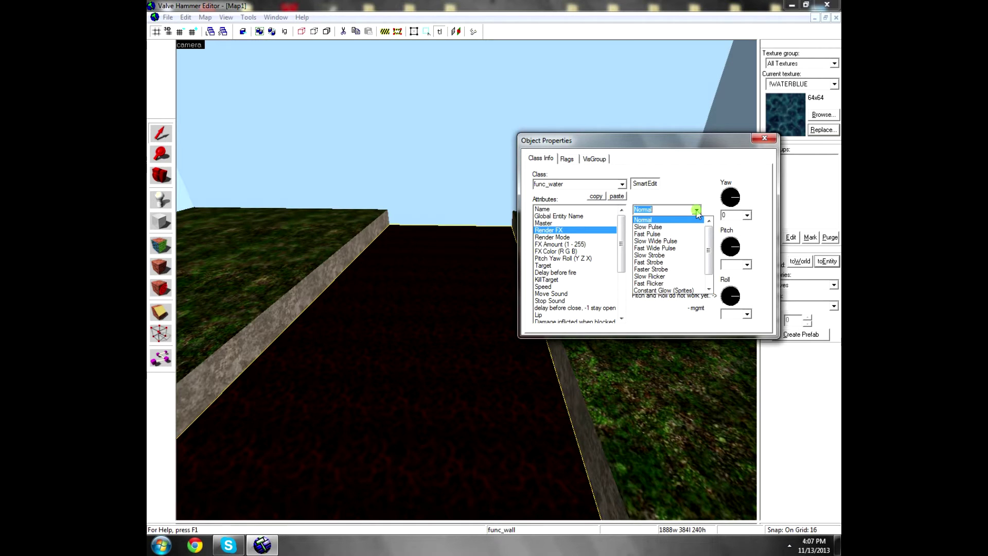
{"action": "left_click_drag", "start_coordinate": [709, 242], "coordinate": [708, 256]}
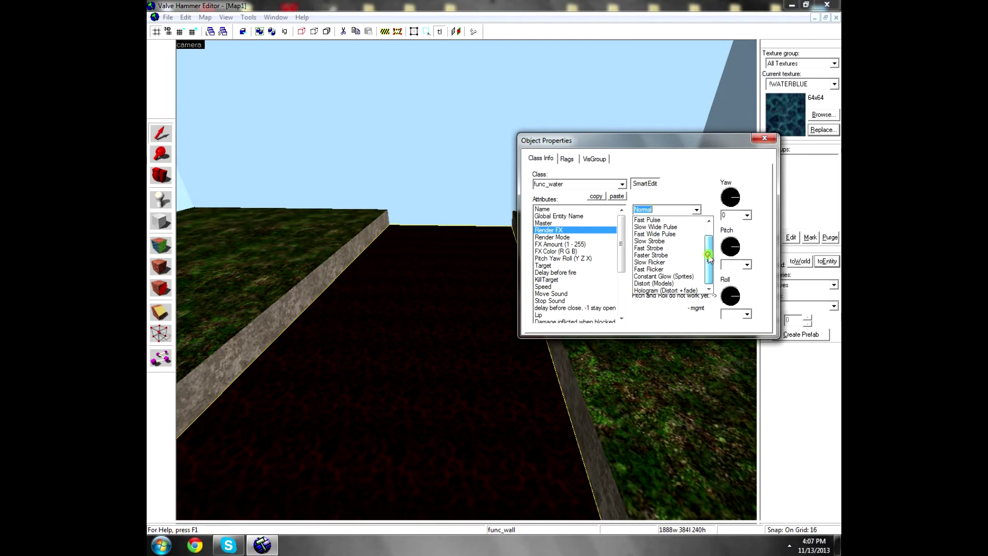
{"action": "left_click", "coordinate": [678, 198]}
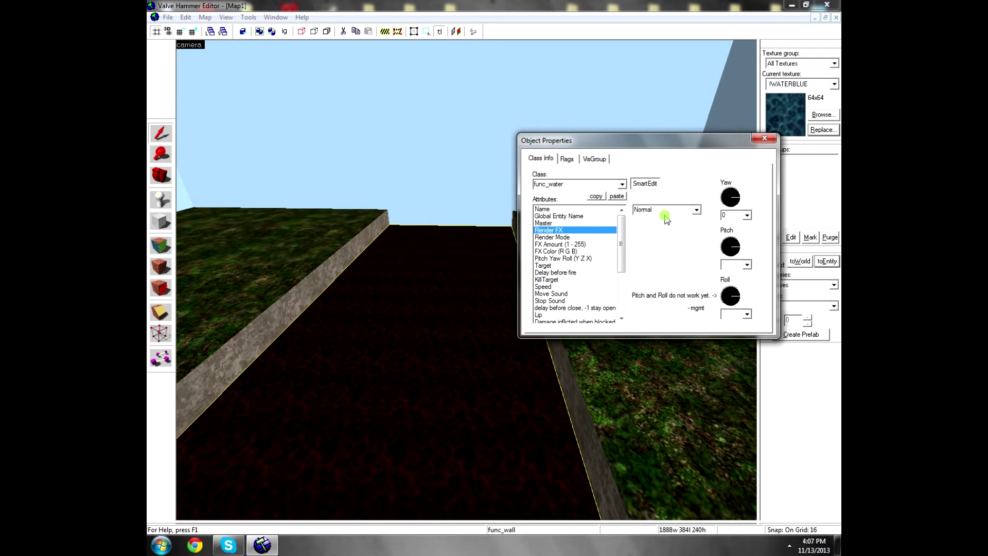
{"action": "left_click", "coordinate": [696, 210]}
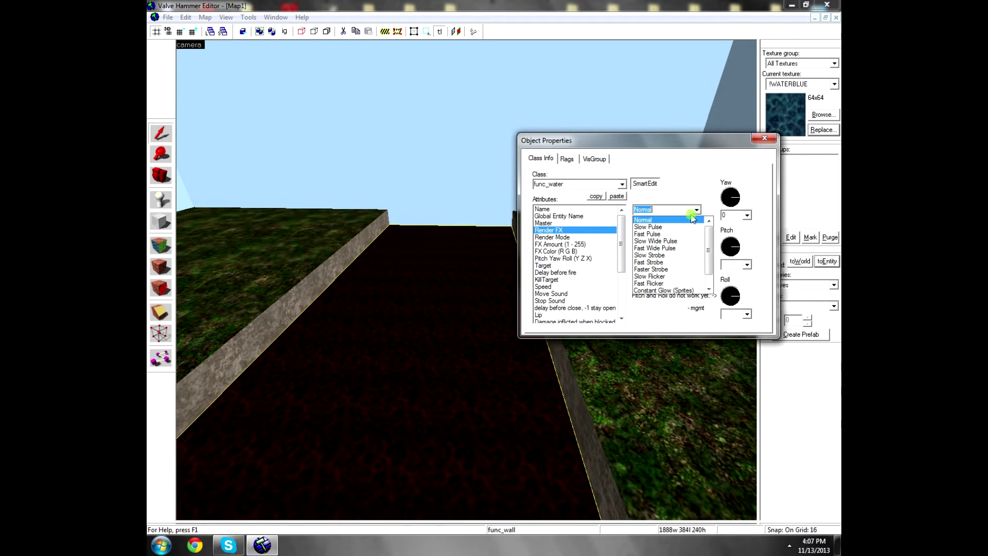
{"action": "left_click", "coordinate": [696, 211]}
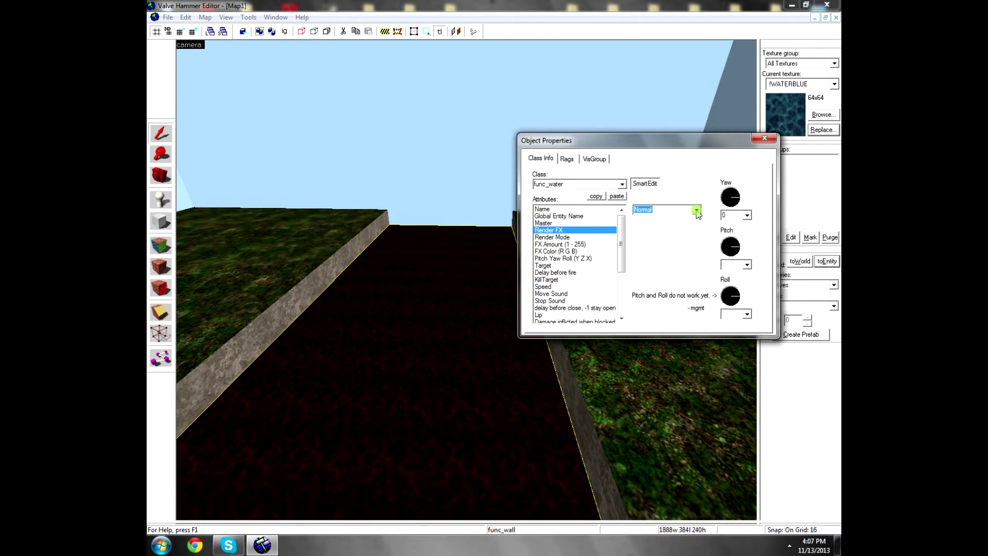
Step: Set the water entity's Render Mode to Texture - some light
{"action": "left_click", "coordinate": [589, 237]}
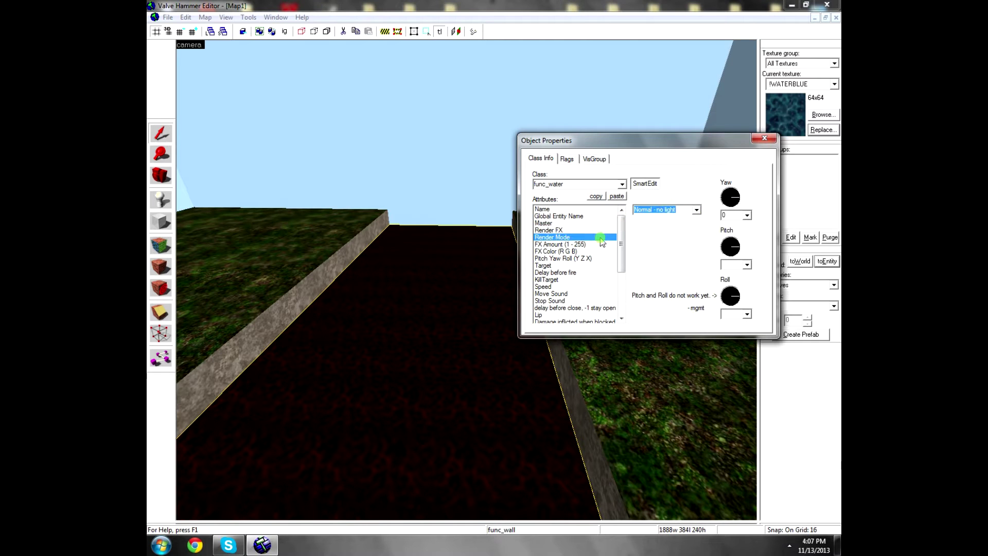
{"action": "left_click", "coordinate": [696, 211]}
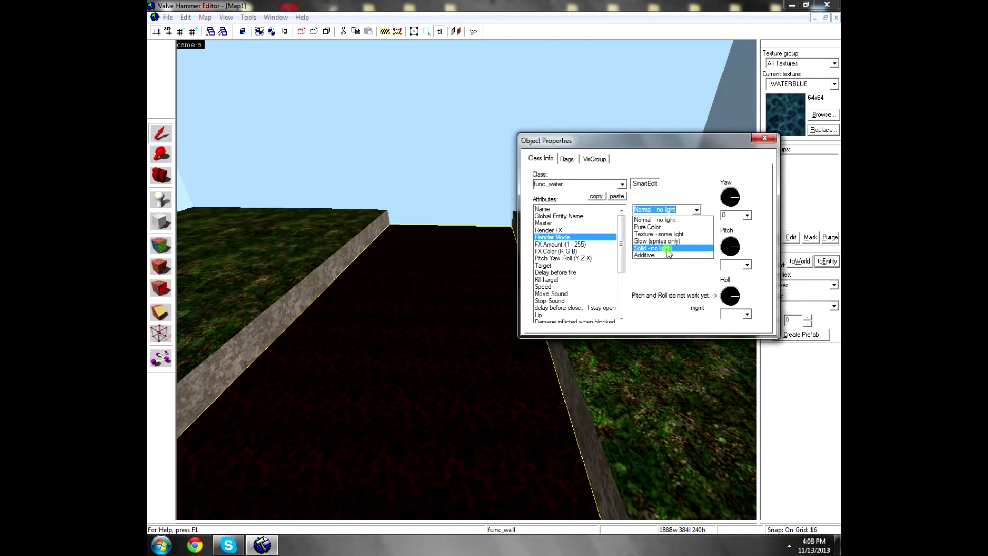
{"action": "left_click", "coordinate": [665, 236]}
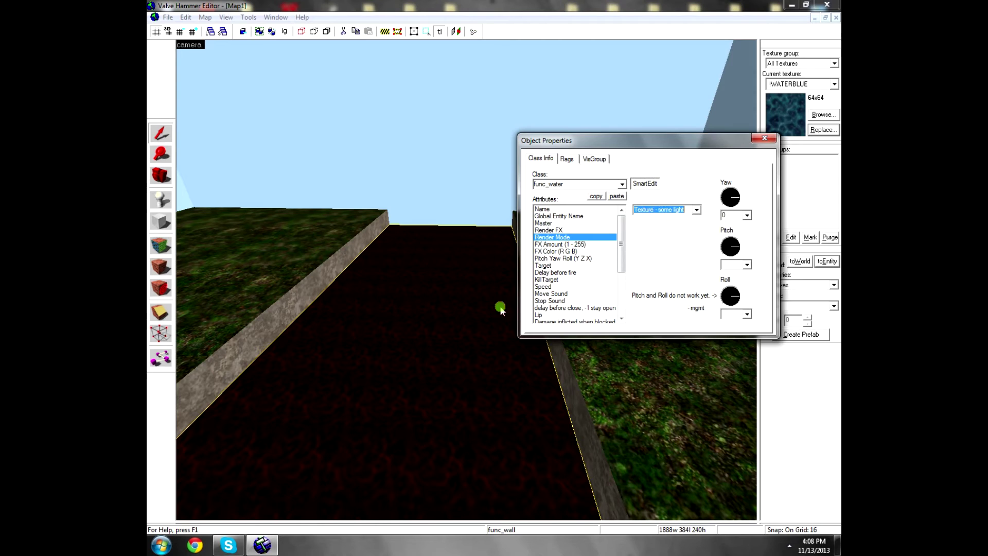
Step: Review the water entity's FX Amount, Pitch Yaw Roll, Target, KillTarget and Speed attributes
{"action": "left_click", "coordinate": [558, 244]}
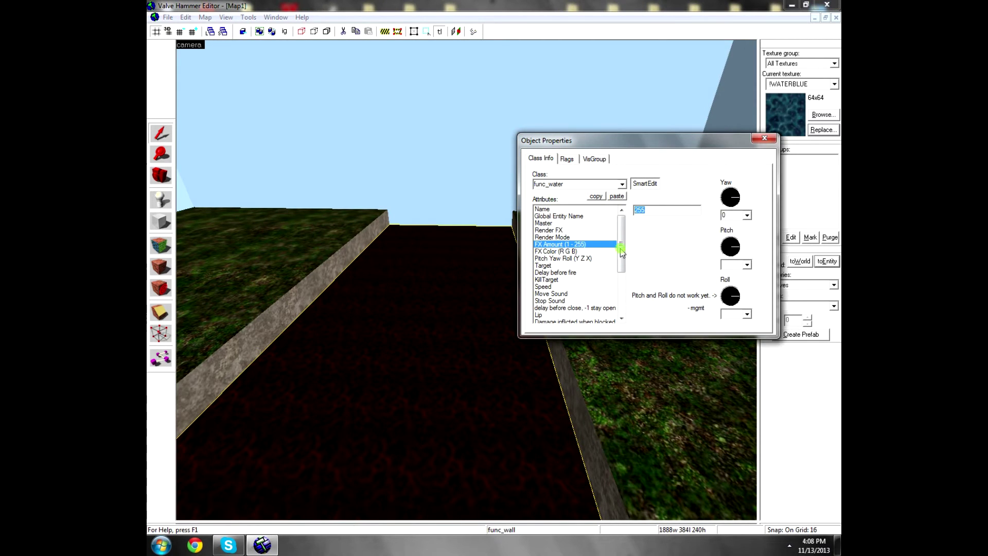
{"action": "left_click_drag", "start_coordinate": [660, 213], "coordinate": [616, 211]}
{"action": "left_click", "coordinate": [573, 259]}
{"action": "scroll", "coordinate": [574, 263], "scroll_direction": "down", "scroll_amount": 1}
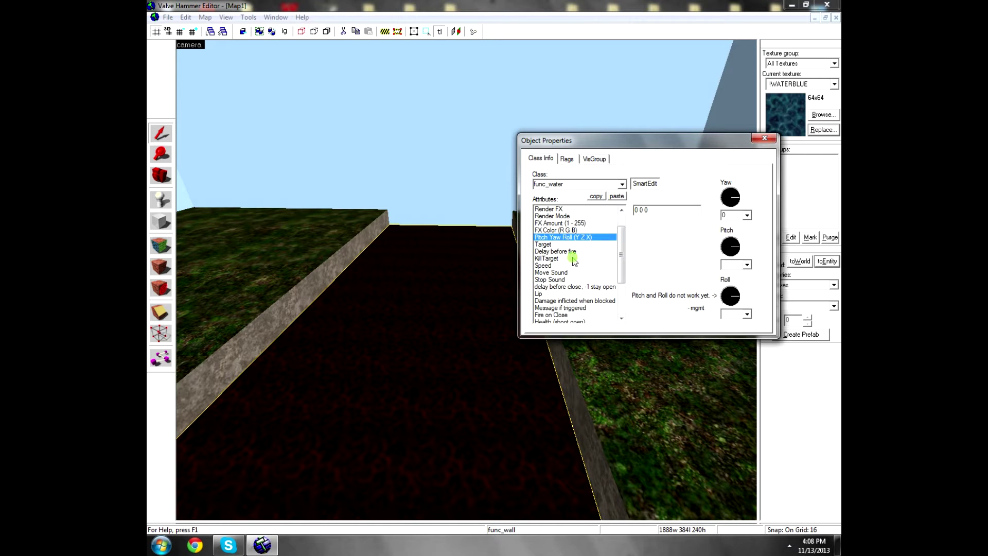
{"action": "left_click", "coordinate": [557, 244]}
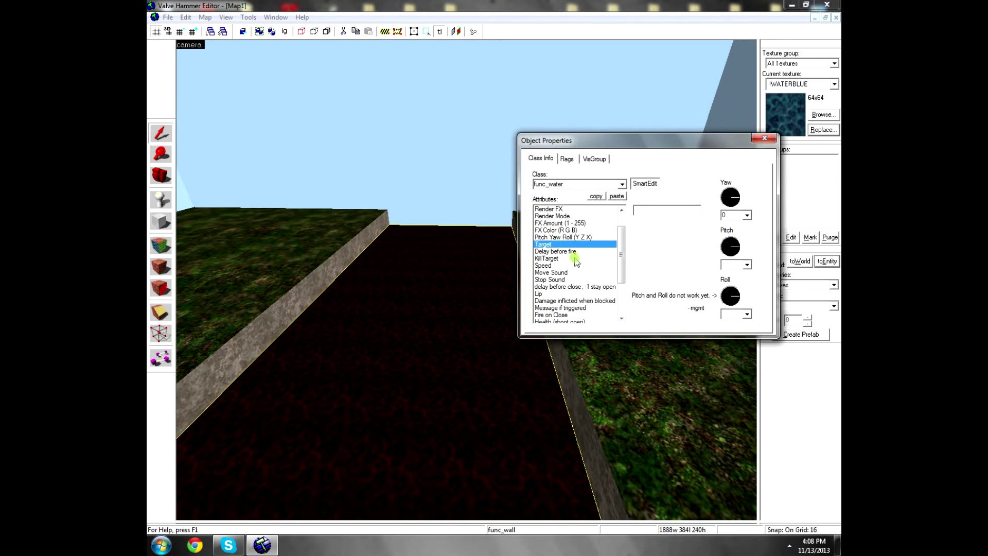
{"action": "left_click", "coordinate": [567, 258]}
{"action": "left_click", "coordinate": [568, 265]}
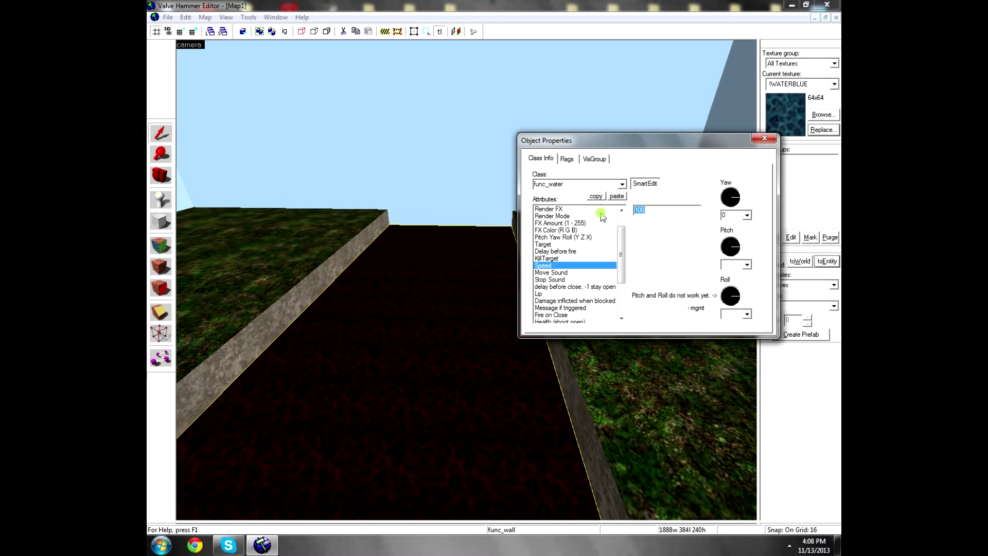
{"action": "left_click", "coordinate": [480, 307]}
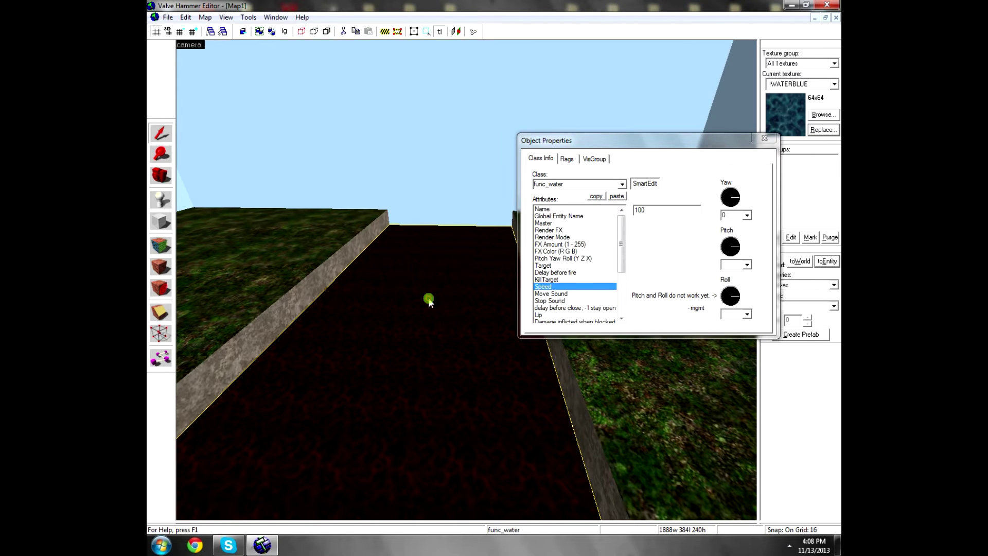
Step: Review the water entity's remaining attributes from Speed down to Wave Height
{"action": "left_click", "coordinate": [476, 259]}
{"action": "left_click", "coordinate": [448, 314]}
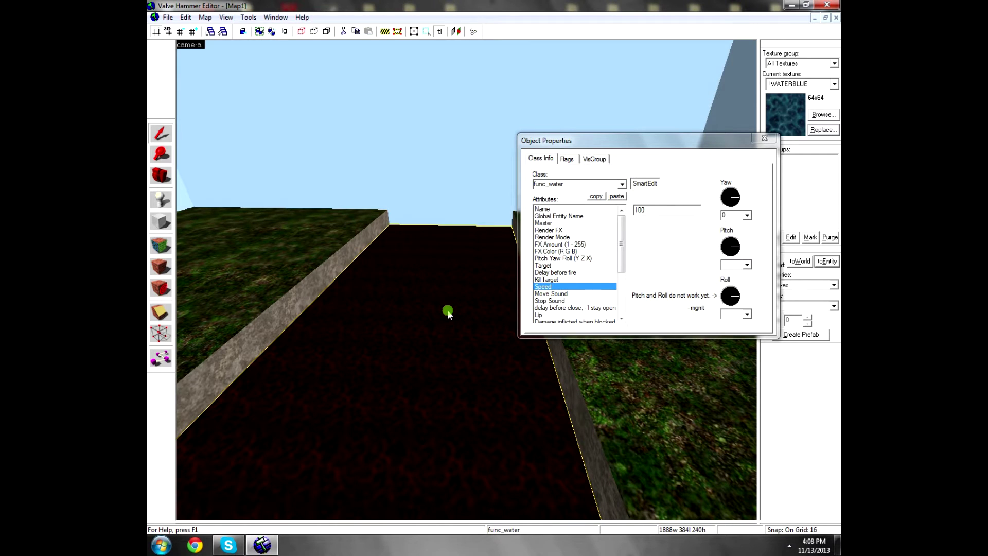
{"action": "left_click", "coordinate": [572, 287]}
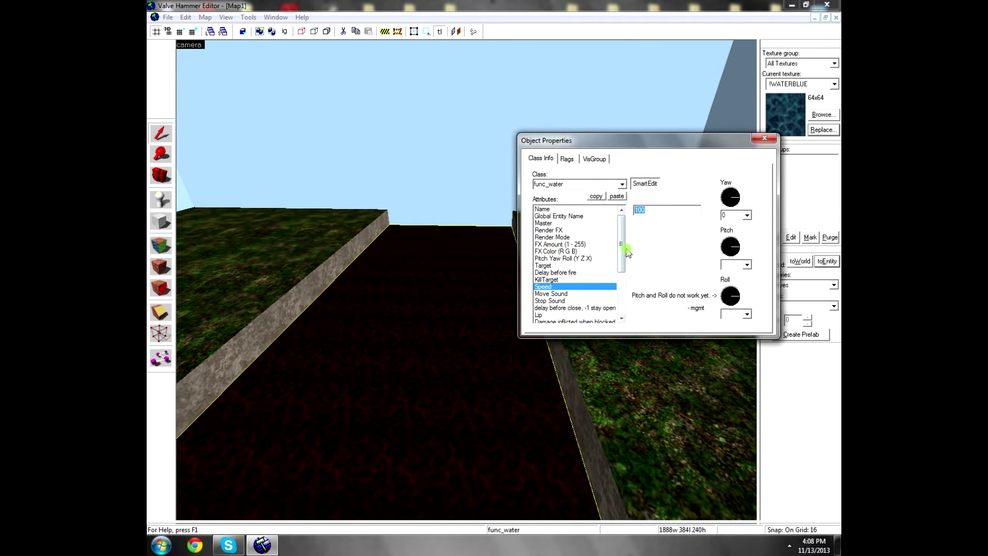
{"action": "left_click_drag", "start_coordinate": [621, 251], "coordinate": [621, 284]}
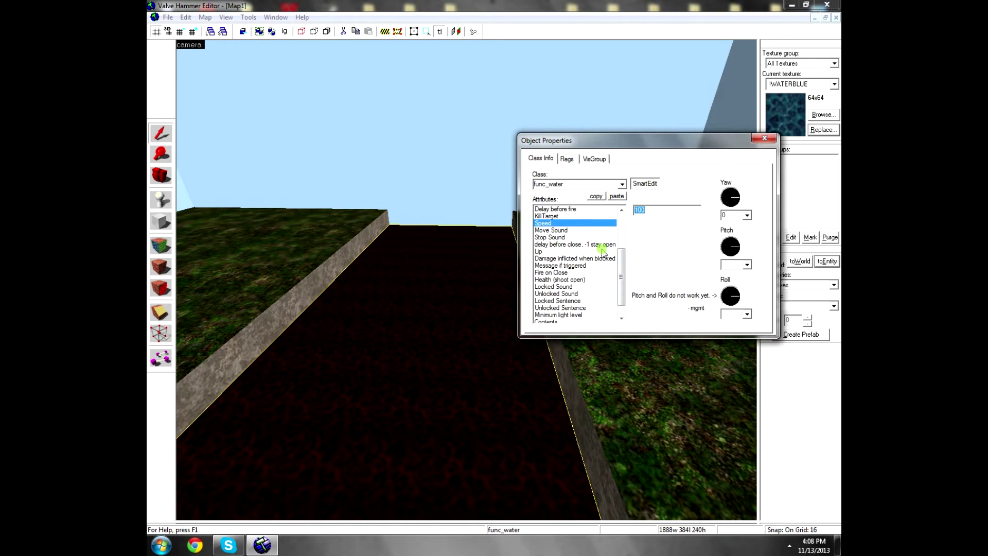
{"action": "left_click_drag", "start_coordinate": [623, 257], "coordinate": [623, 264]}
{"action": "left_click", "coordinate": [552, 217]}
{"action": "left_click", "coordinate": [560, 223]}
{"action": "left_click", "coordinate": [550, 315]}
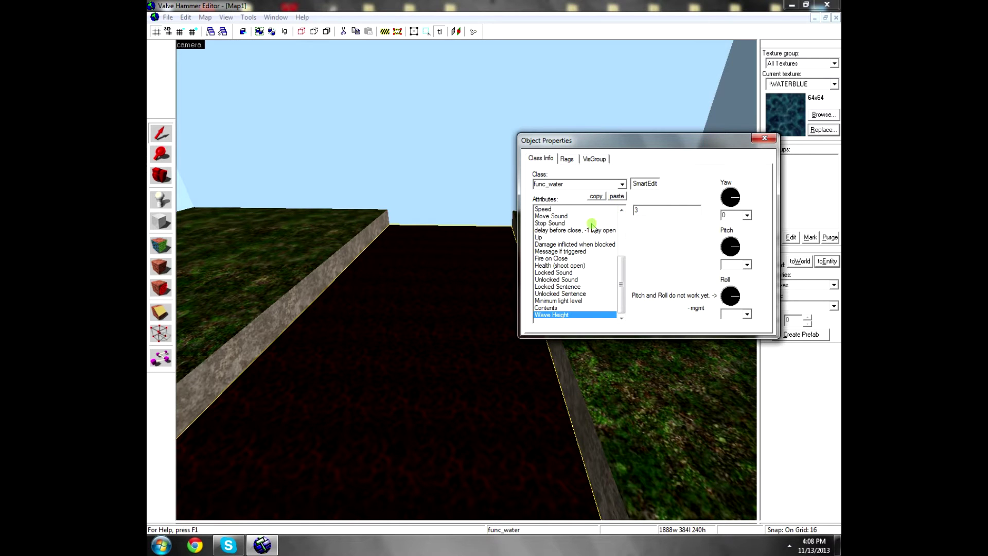
{"action": "scroll", "coordinate": [461, 261], "scroll_direction": "down", "scroll_amount": 3}
{"action": "scroll", "coordinate": [431, 258], "scroll_direction": "down", "scroll_amount": 7}
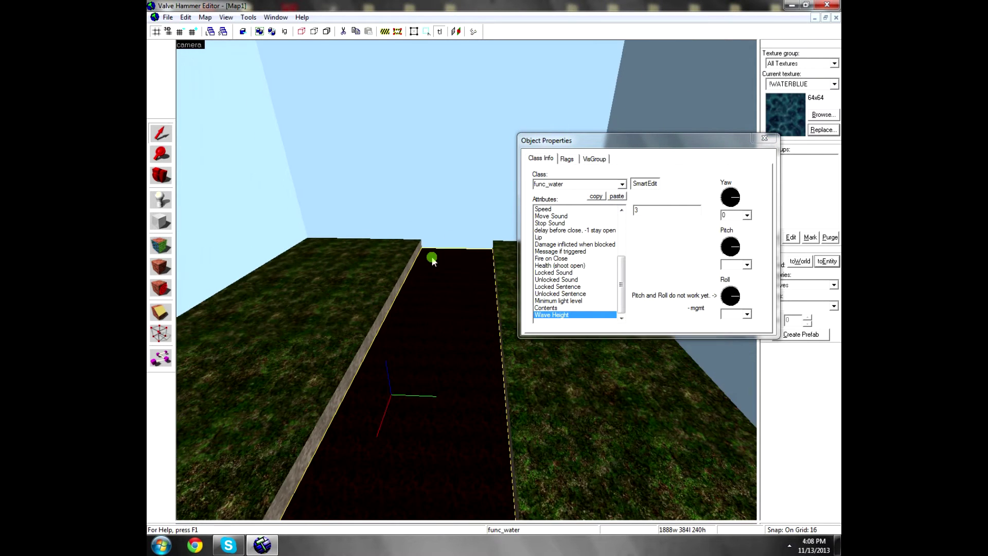
Step: Restore the four-view layout and try a Yaw of 1 on the water entity
{"action": "scroll", "coordinate": [431, 257], "scroll_direction": "down", "scroll_amount": 2}
{"action": "key", "text": "shift+z"}
{"action": "left_click_drag", "start_coordinate": [630, 146], "coordinate": [606, 261]}
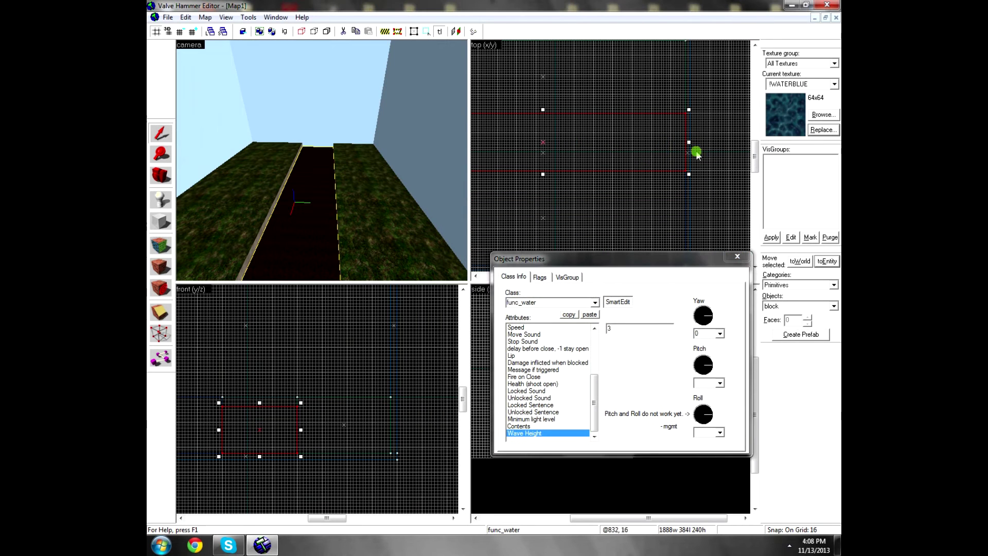
{"action": "left_click", "coordinate": [725, 319]}
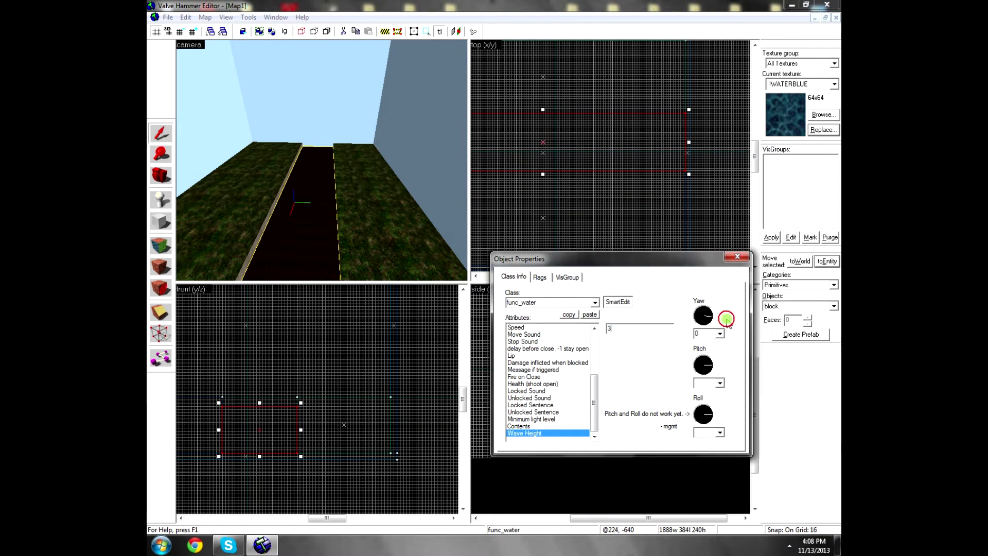
{"action": "left_click", "coordinate": [650, 146]}
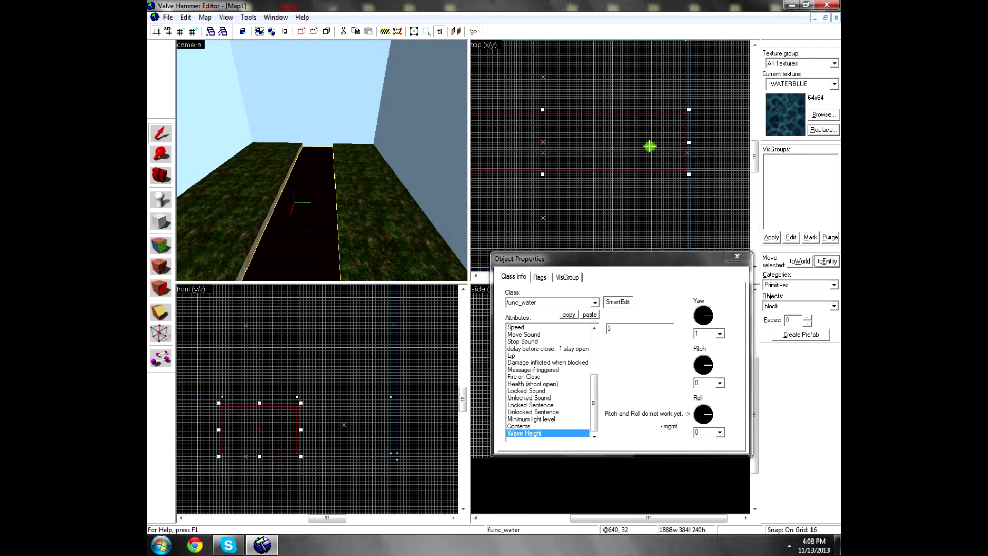
{"action": "mouse_move", "coordinate": [573, 140]}
{"action": "left_mouse_down"}
{"action": "mouse_move", "coordinate": [640, 146]}
{"action": "mouse_move", "coordinate": [573, 141]}
{"action": "left_mouse_up"}
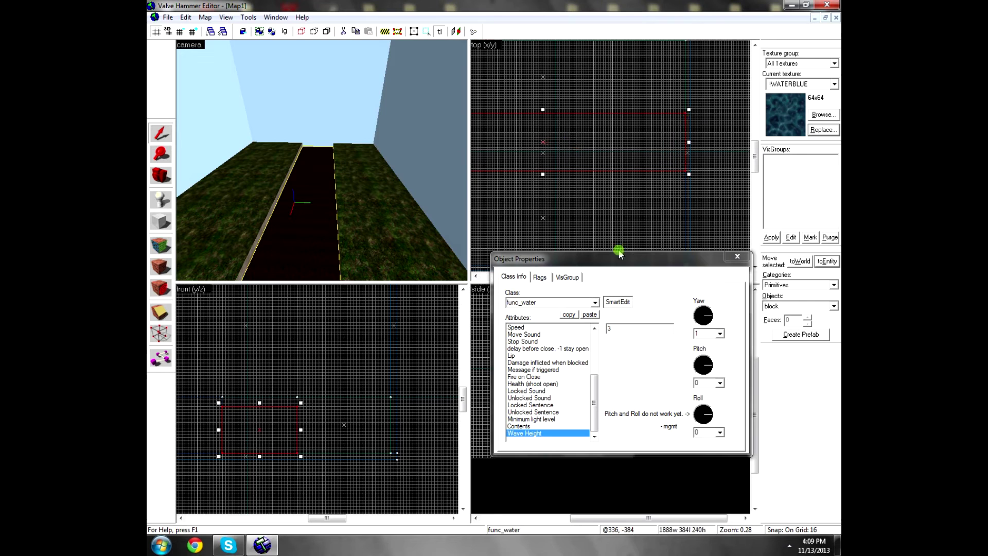
Step: Review the water entity's Flags, VisGroup and Class Info settings, and close its properties
{"action": "left_click", "coordinate": [540, 277]}
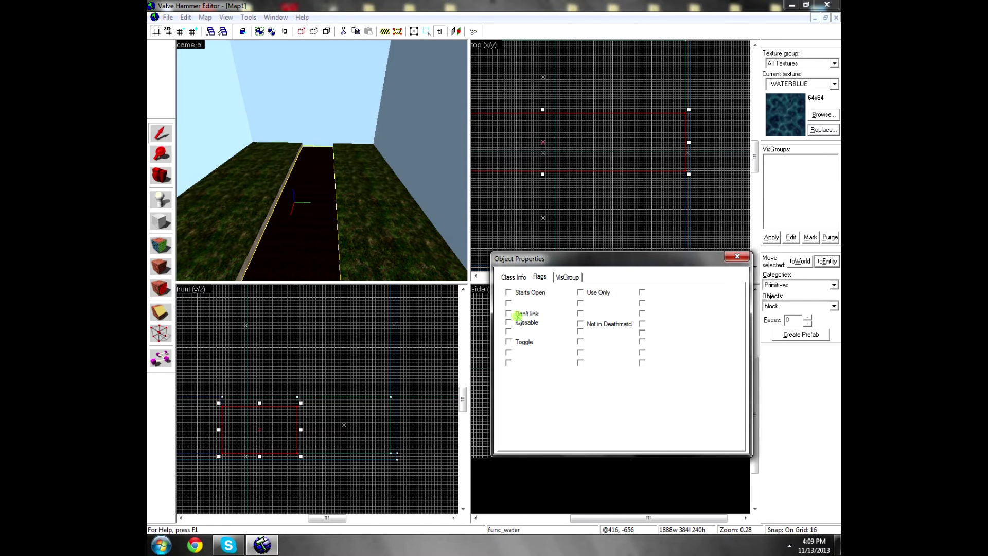
{"action": "left_click", "coordinate": [513, 277]}
{"action": "left_click", "coordinate": [540, 277]}
{"action": "left_click", "coordinate": [566, 277]}
{"action": "left_click", "coordinate": [539, 277]}
{"action": "left_click", "coordinate": [520, 278]}
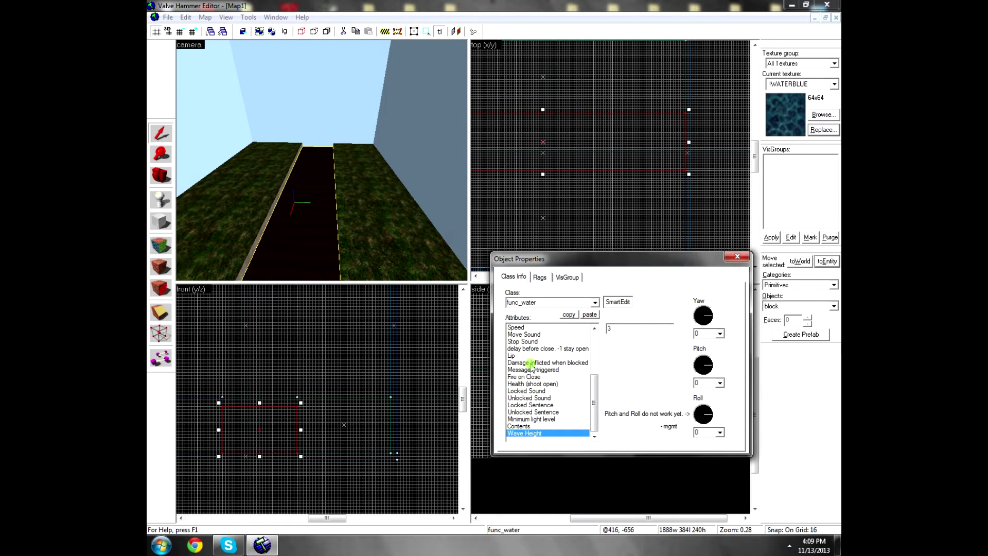
{"action": "scroll", "coordinate": [591, 399], "scroll_direction": "up", "scroll_amount": 4}
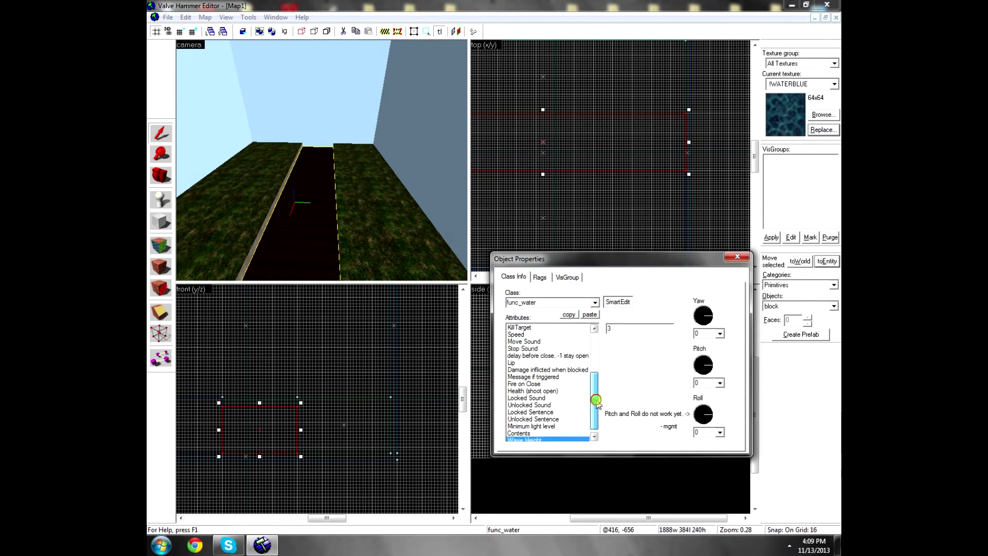
{"action": "left_click", "coordinate": [737, 256]}
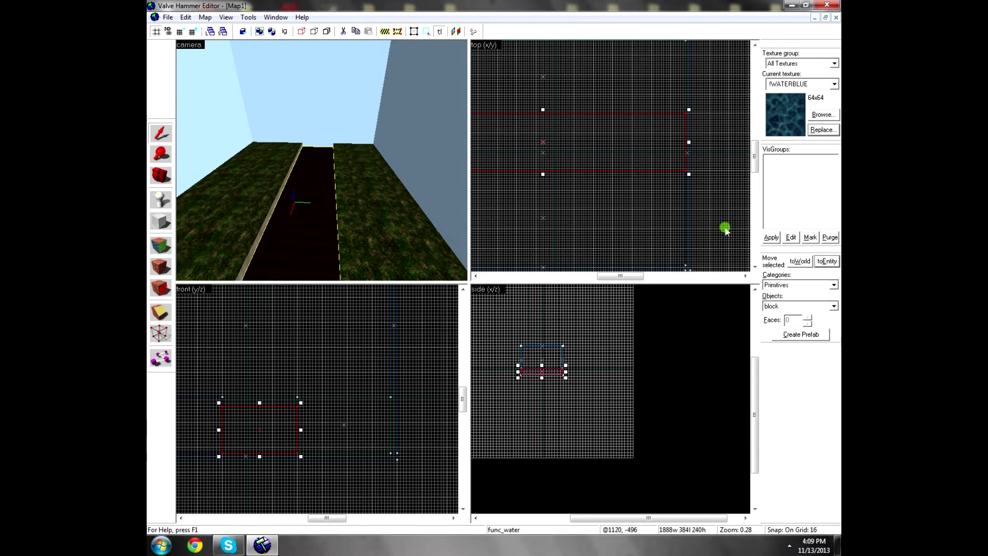
Step: Inspect the water channel from across the ledges in an enlarged camera view and return to the four-view layout
{"action": "left_click", "coordinate": [721, 227]}
{"action": "left_click", "coordinate": [161, 176]}
{"action": "key", "text": "shift+z"}
{"action": "left_click_drag", "start_coordinate": [303, 180], "coordinate": [466, 280]}
{"action": "key", "text": "w"}
{"action": "key", "text": "s"}
{"action": "key", "text": "s"}
{"action": "left_click", "coordinate": [160, 134]}
{"action": "left_click", "coordinate": [302, 243]}
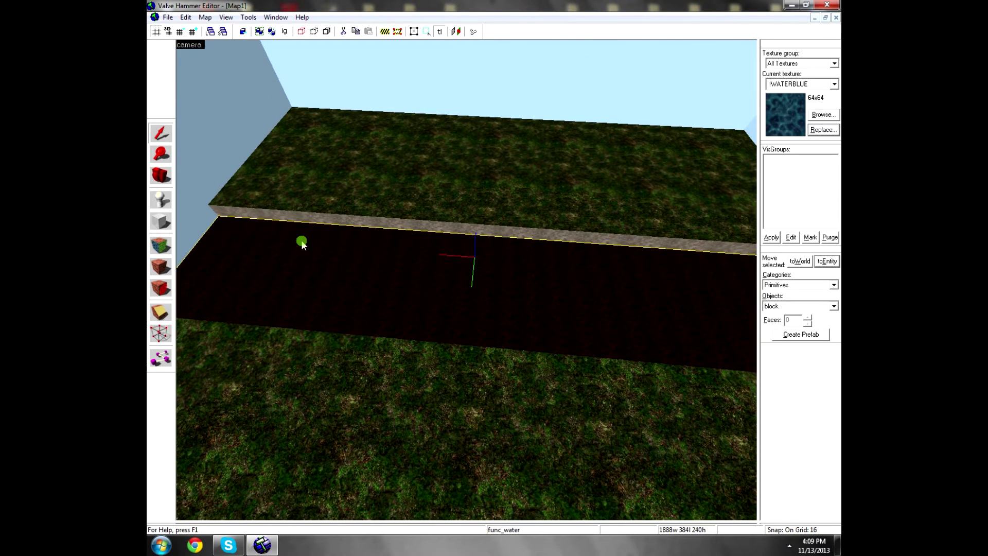
{"action": "key", "text": "shift+z"}
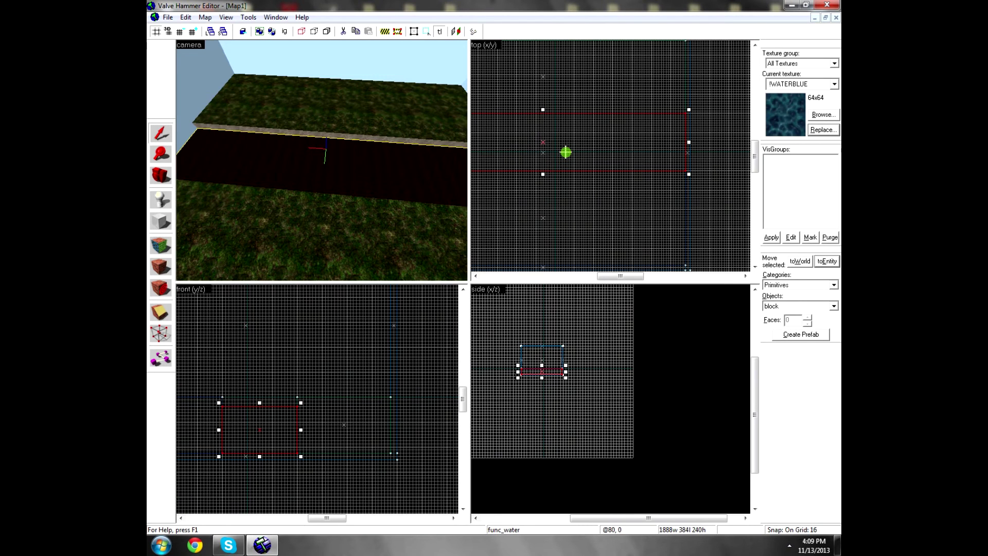
Step: Examine the water surface's texture scale, shift and rotation settings in Face Properties, and close them
{"action": "left_click", "coordinate": [165, 249]}
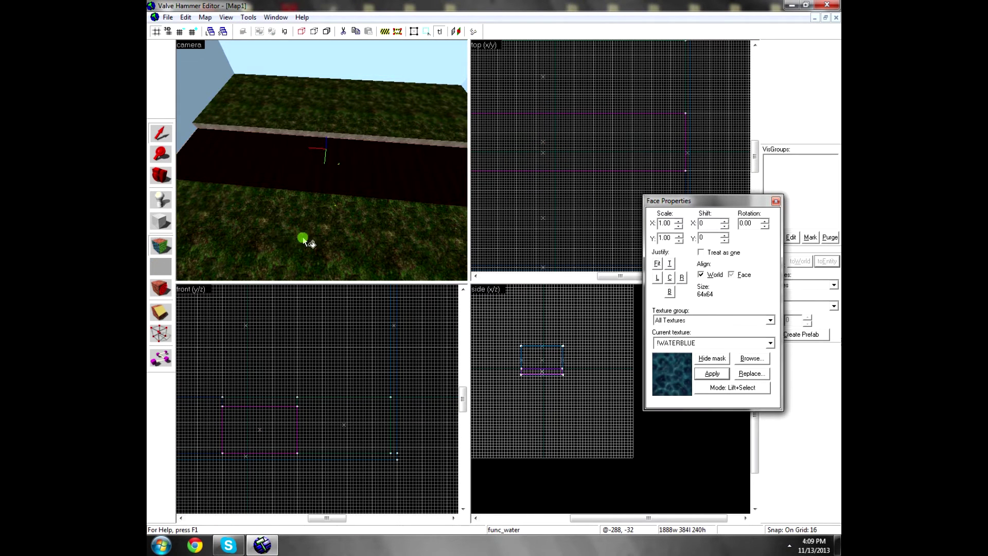
{"action": "left_click", "coordinate": [160, 249]}
{"action": "left_click", "coordinate": [159, 247]}
{"action": "left_click", "coordinate": [355, 198]}
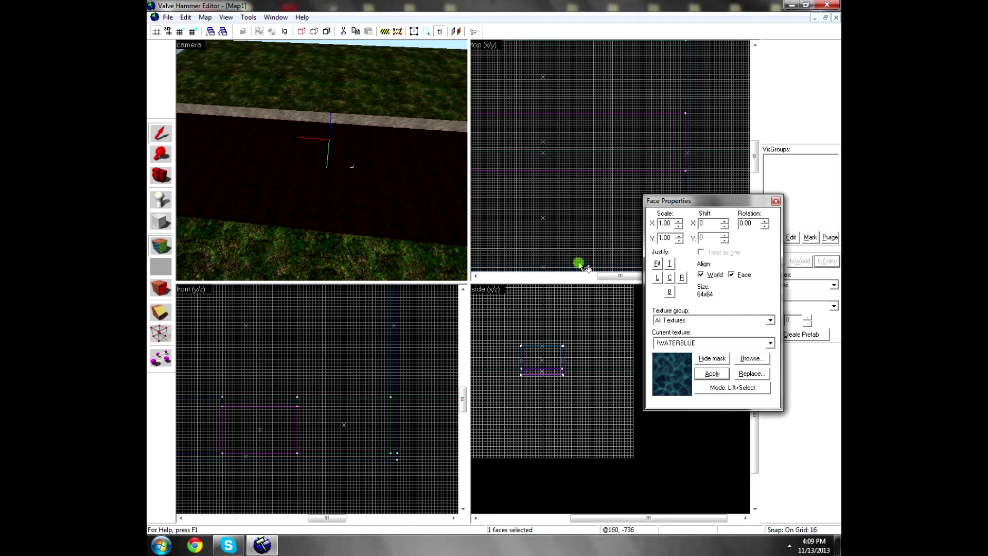
{"action": "scroll", "coordinate": [543, 237], "scroll_direction": "down", "scroll_amount": 3}
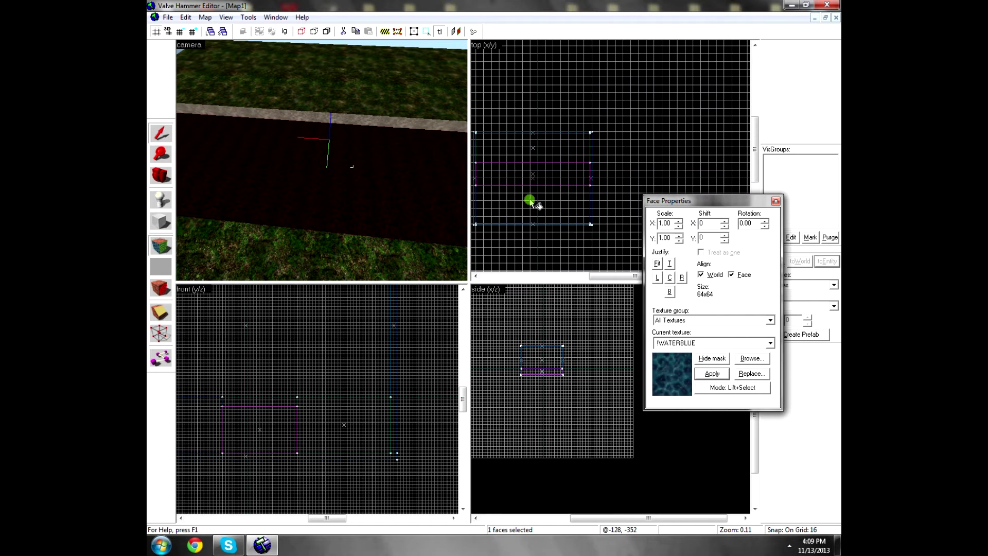
{"action": "scroll", "coordinate": [485, 201], "scroll_direction": "up", "scroll_amount": 1}
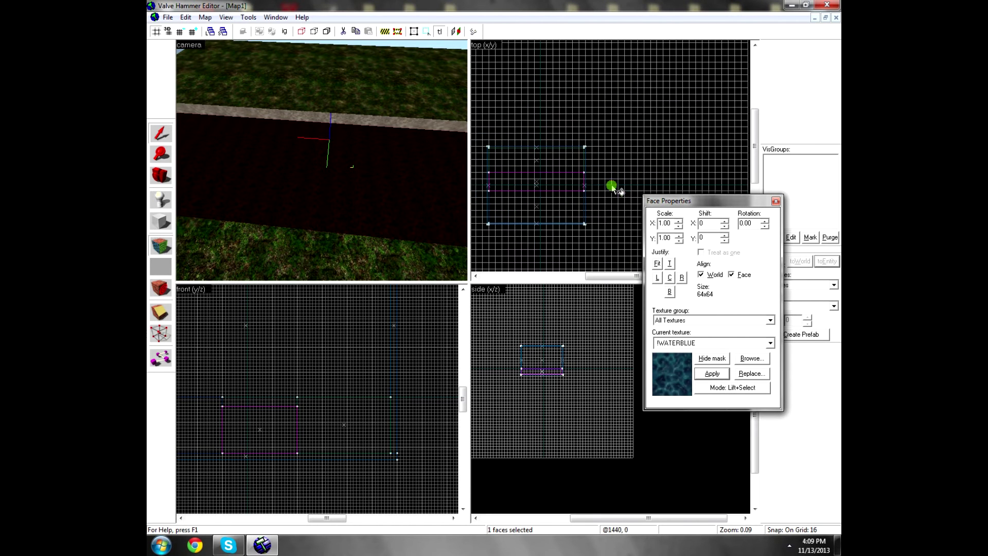
{"action": "left_click_drag", "start_coordinate": [717, 210], "coordinate": [560, 242]}
{"action": "left_click", "coordinate": [598, 259]}
{"action": "left_click_drag", "start_coordinate": [600, 259], "coordinate": [575, 256]}
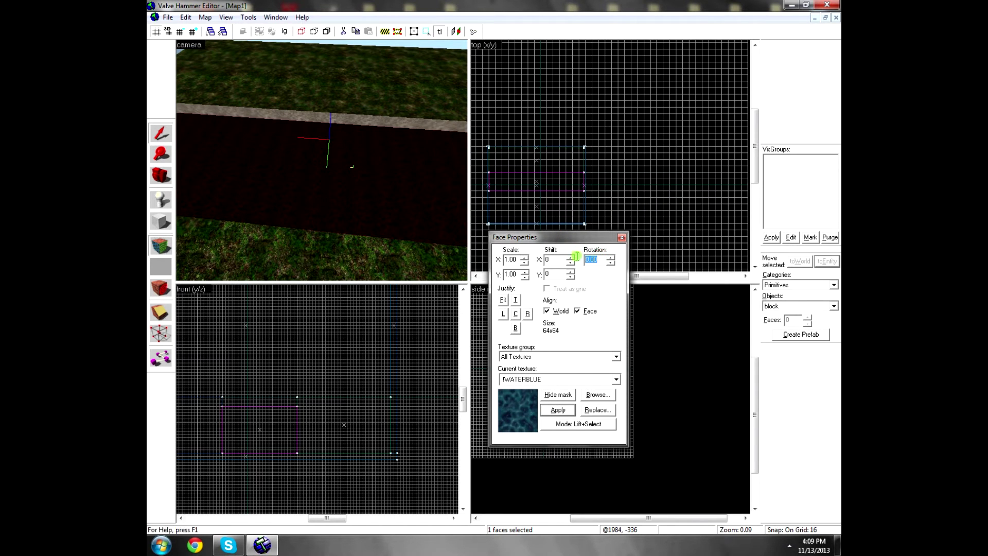
{"action": "left_click", "coordinate": [620, 238]}
Step: Reopen the func_water entity's properties, set its Yaw to 180 and close them
{"action": "left_click", "coordinate": [207, 125]}
{"action": "left_click", "coordinate": [264, 164]}
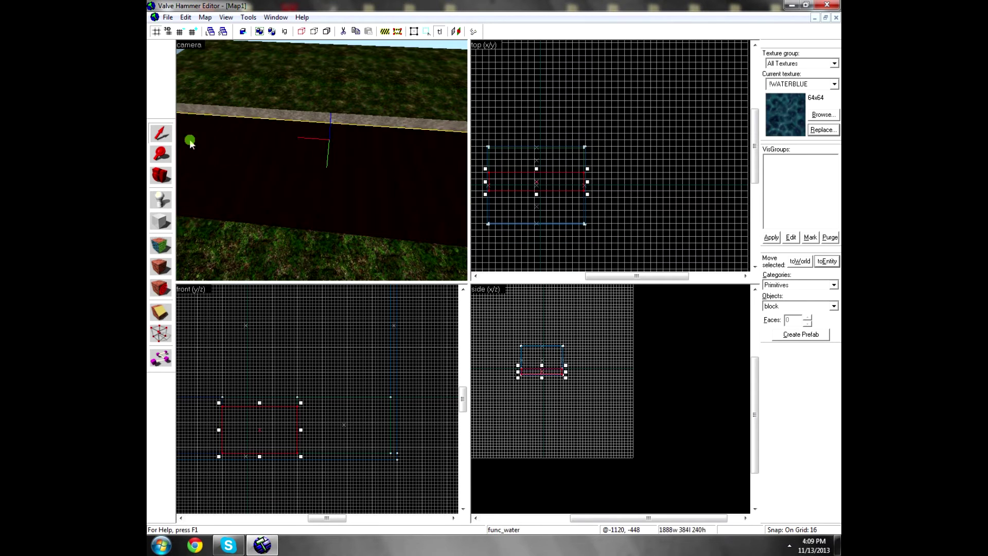
{"action": "right_click", "coordinate": [531, 183]}
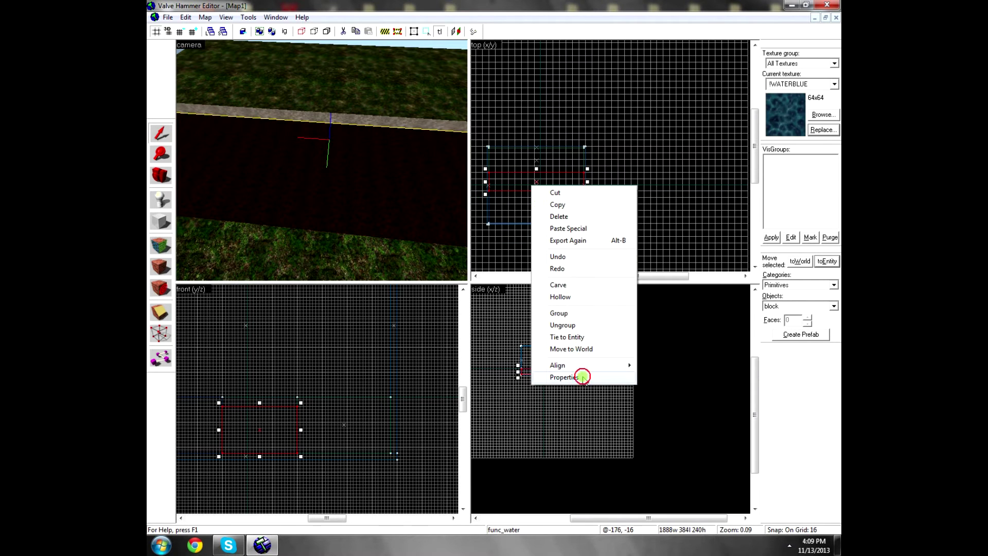
{"action": "left_click", "coordinate": [582, 377]}
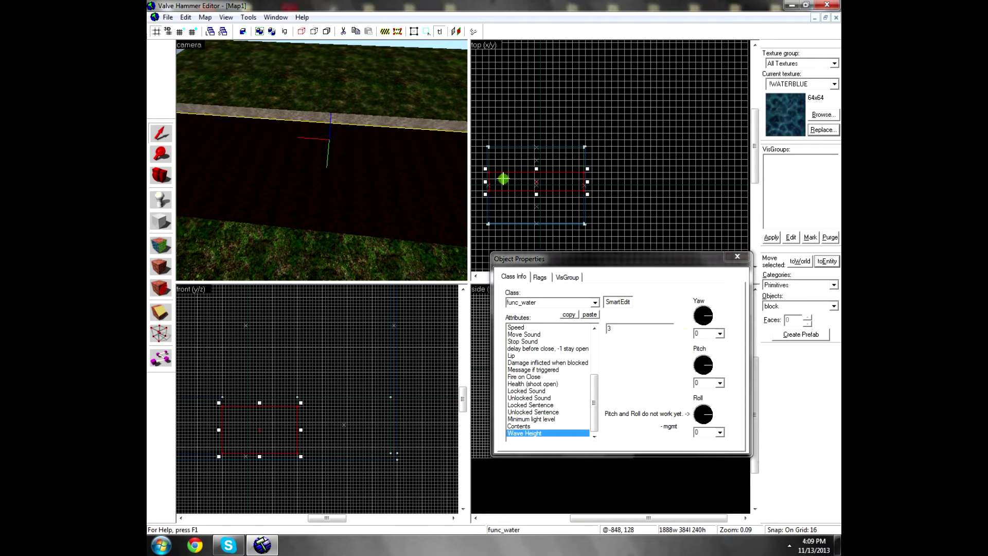
{"action": "left_click", "coordinate": [710, 317]}
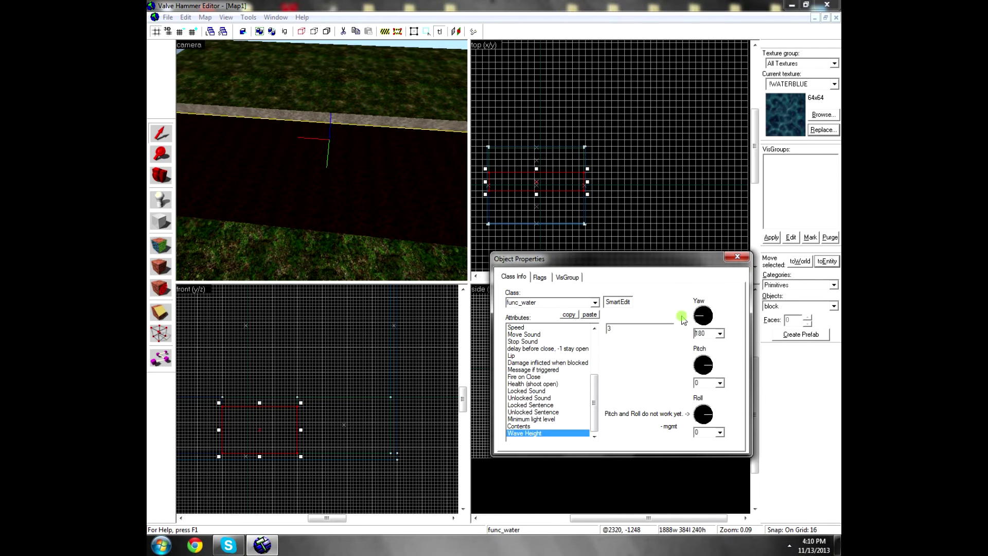
{"action": "double_click", "coordinate": [710, 335]}
{"action": "right_click", "coordinate": [701, 332]}
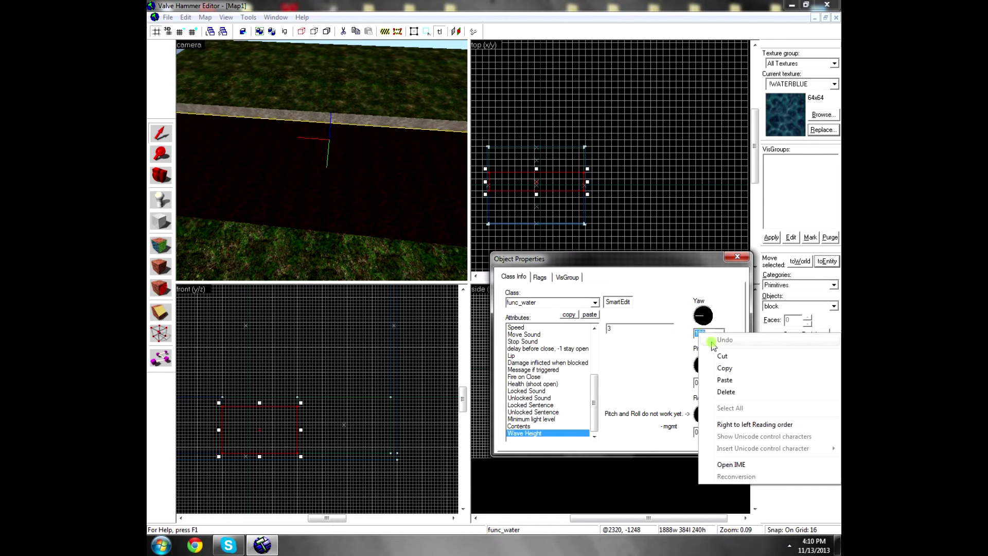
{"action": "left_click", "coordinate": [728, 359]}
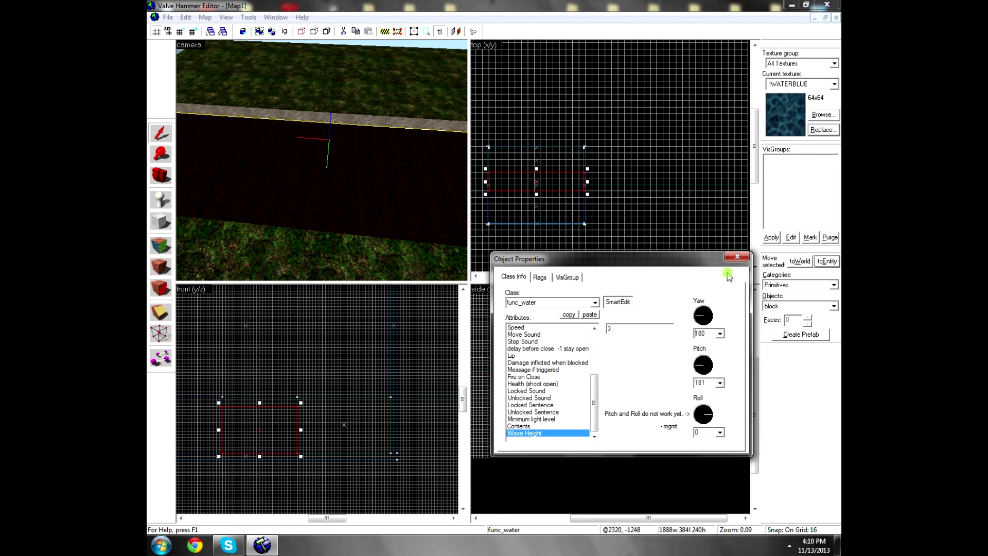
{"action": "left_click", "coordinate": [737, 256]}
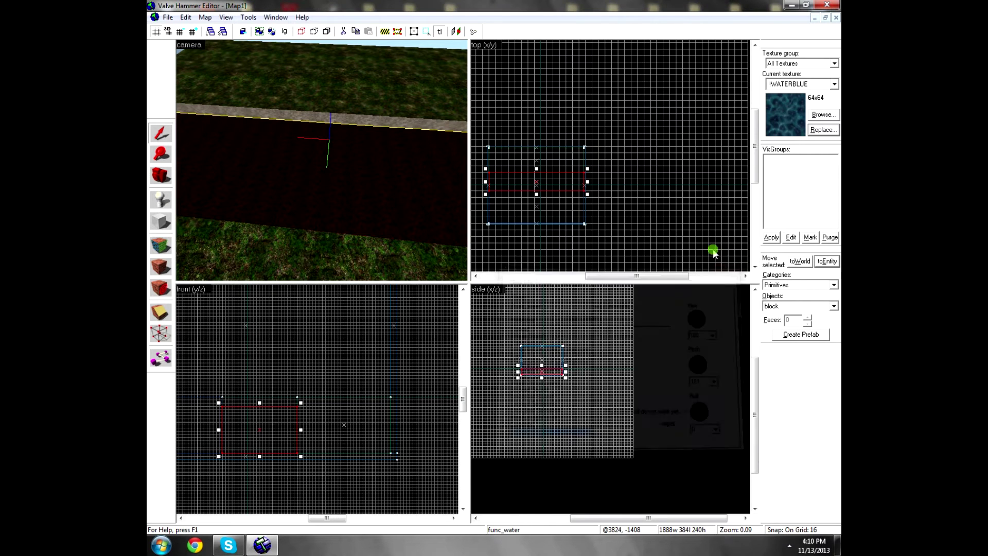
Step: Select the water's top face and try a different texture rotation on it
{"action": "left_click", "coordinate": [160, 245]}
{"action": "left_click", "coordinate": [364, 181]}
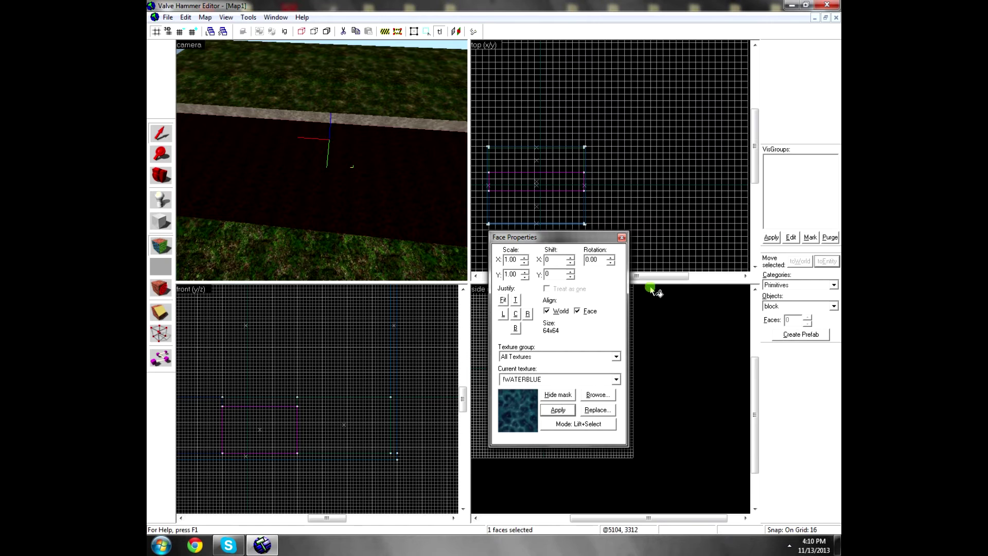
{"action": "double_click", "coordinate": [597, 259]}
{"action": "right_click", "coordinate": [598, 259]}
{"action": "left_click", "coordinate": [622, 309]}
{"action": "left_click", "coordinate": [557, 410]}
{"action": "left_click", "coordinate": [443, 114]}
Step: Look along the channel in the camera view and set the water surface's texture rotation to 360
{"action": "left_click", "coordinate": [164, 175]}
{"action": "left_click_drag", "start_coordinate": [288, 164], "coordinate": [315, 162]}
{"action": "mouse_move", "coordinate": [321, 161]}
{"action": "left_click", "coordinate": [162, 134]}
{"action": "left_click", "coordinate": [329, 230]}
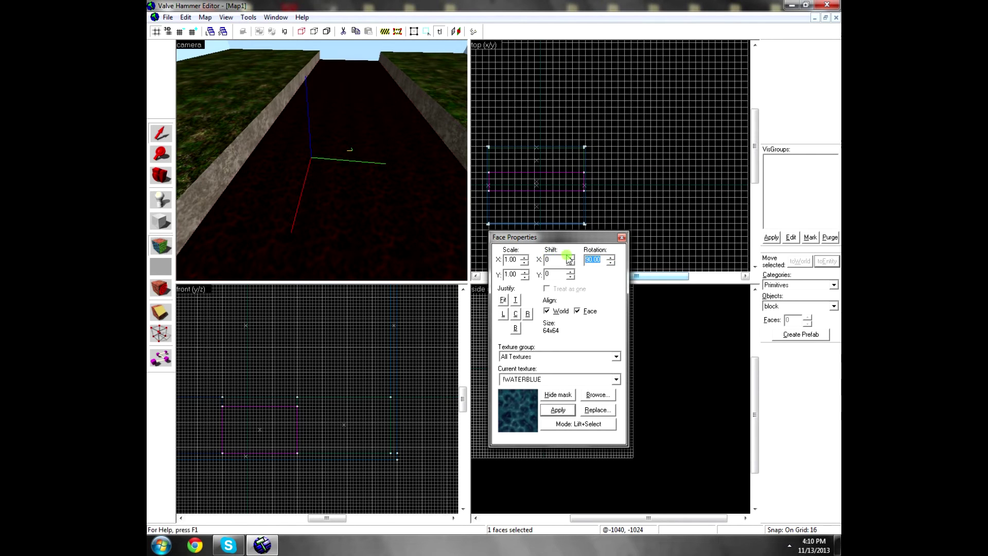
{"action": "type", "text": "360"}
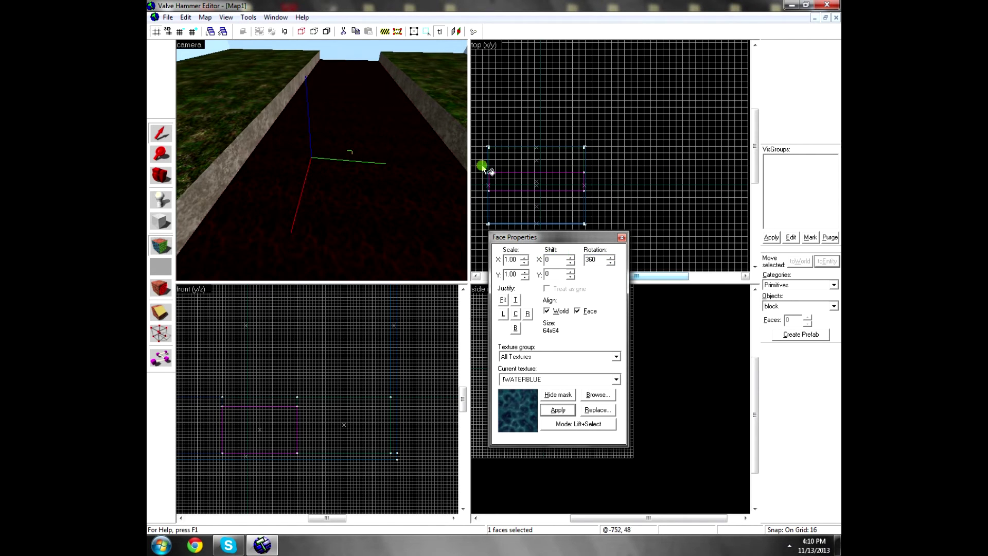
Step: Select the neighbouring grass and sky faces to see the water without selection tint, and close Face Properties
{"action": "left_click", "coordinate": [261, 127]}
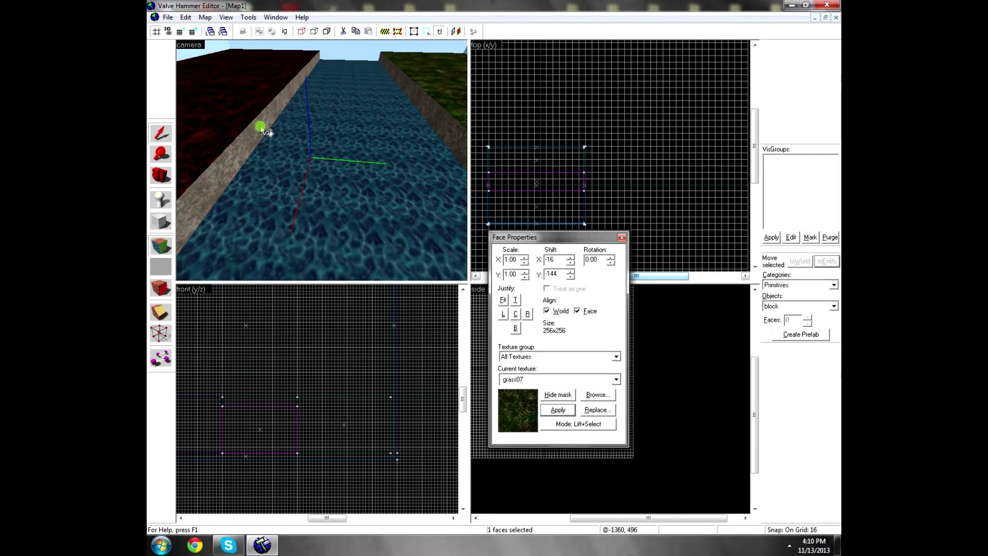
{"action": "left_click", "coordinate": [315, 162]}
{"action": "left_click", "coordinate": [419, 124]}
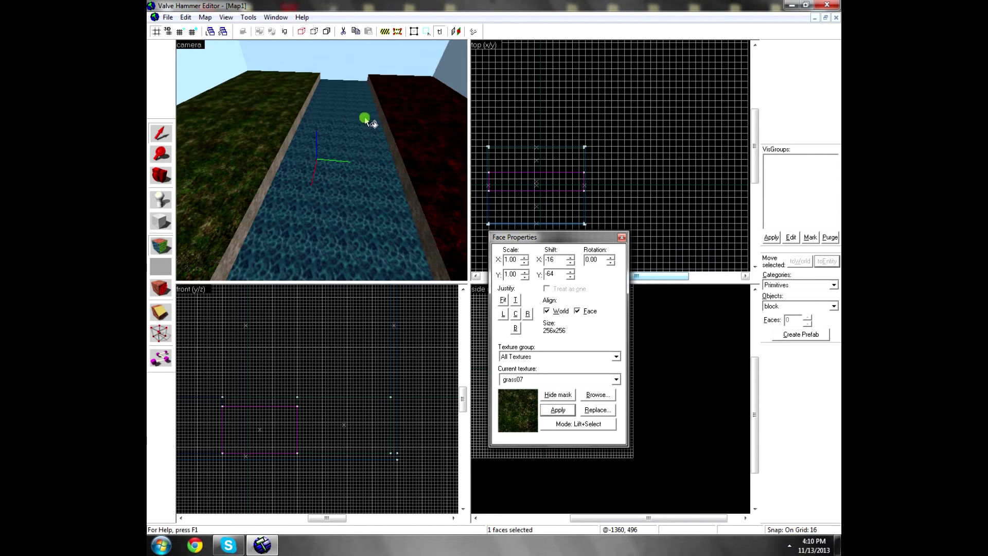
{"action": "left_click", "coordinate": [270, 127]}
{"action": "left_click", "coordinate": [366, 68]}
{"action": "left_click", "coordinate": [620, 237]}
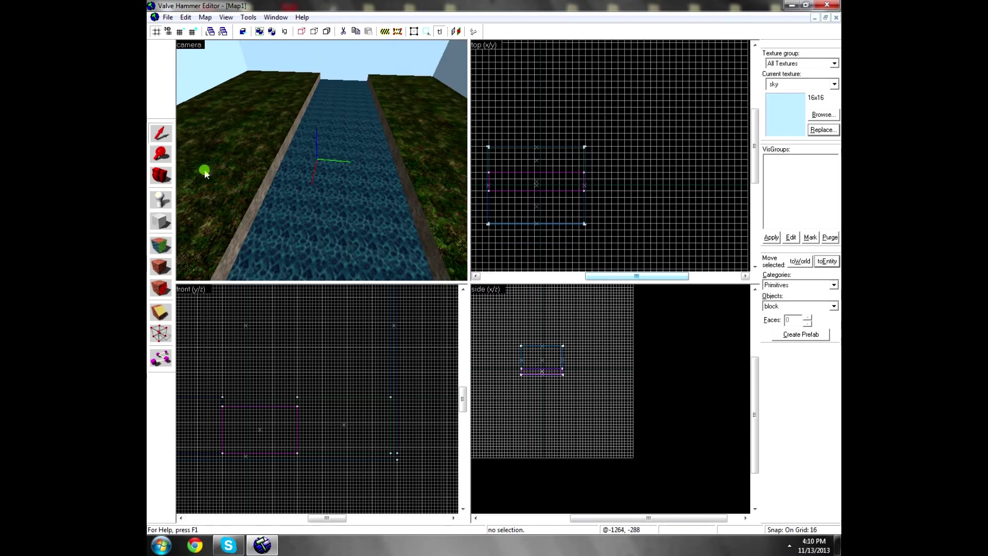
Step: Fly around the water channel in an enlarged camera view to check its blue texture against both ledges
{"action": "left_click", "coordinate": [161, 175]}
{"action": "key", "text": "shift+z"}
{"action": "key", "text": "z"}
{"action": "key", "text": "s"}
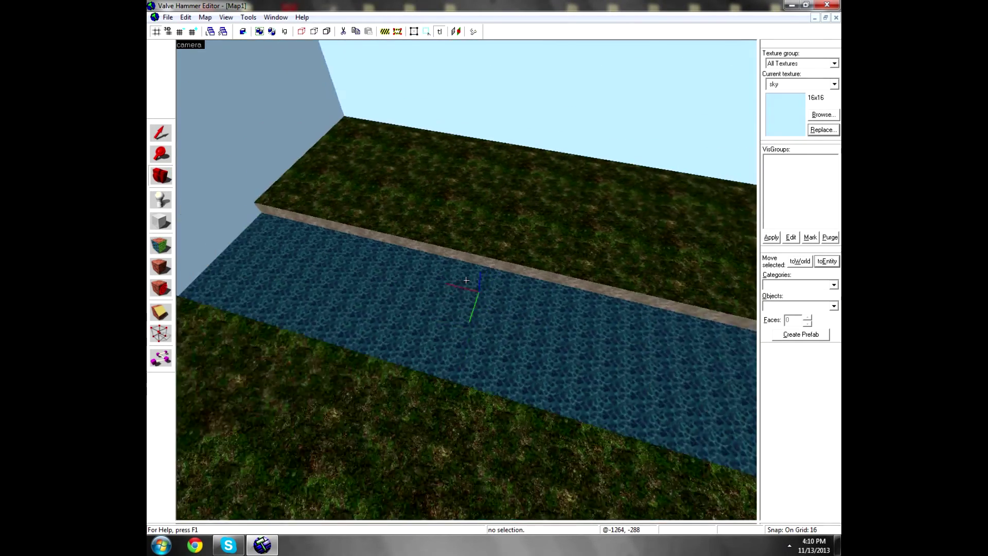
{"action": "key", "text": "w"}
{"action": "key", "text": "s"}
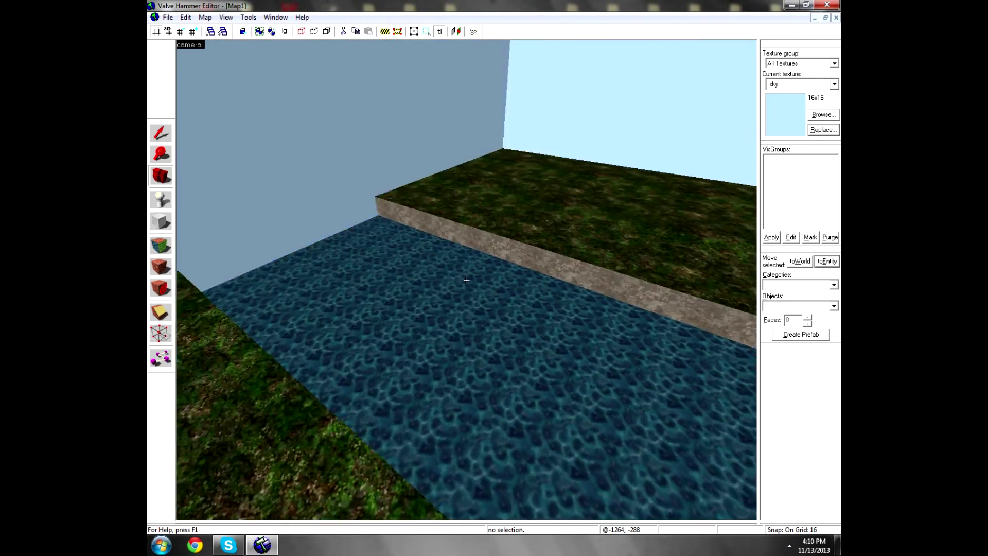
Step: Fly along the water channel and over both ledges to examine the direction of the water texture
{"action": "key", "text": "w"}
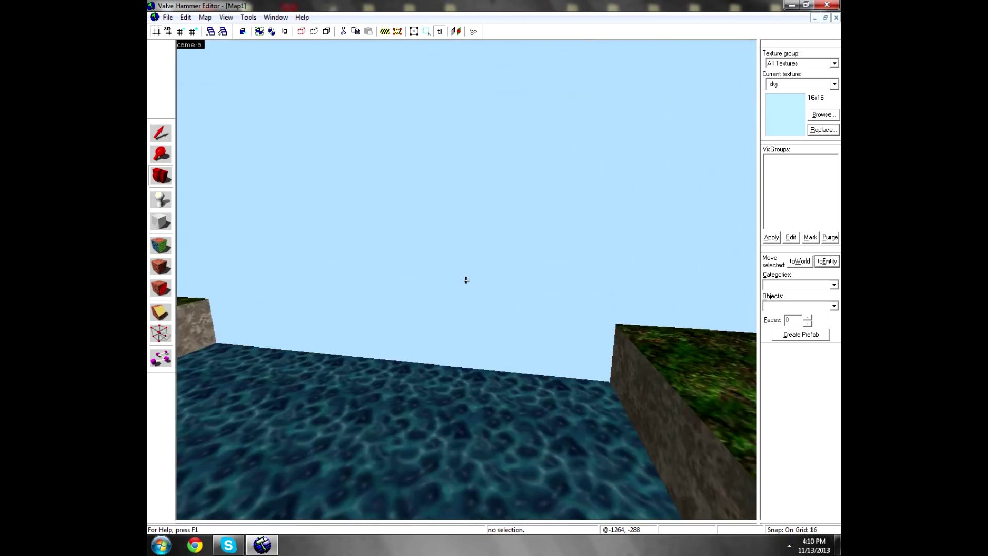
{"action": "key", "text": "s"}
{"action": "key", "text": "w"}
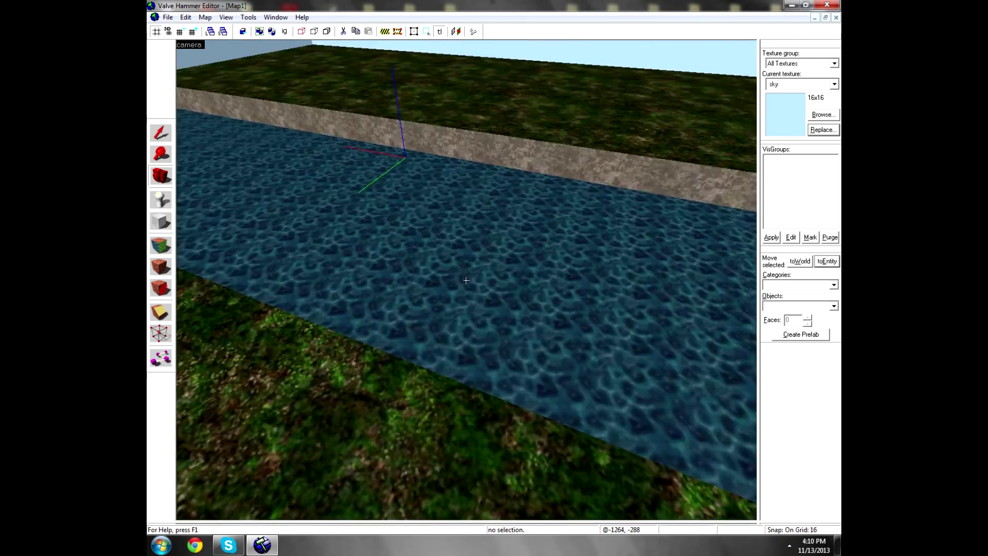
{"action": "key", "text": "s"}
{"action": "key", "text": "w"}
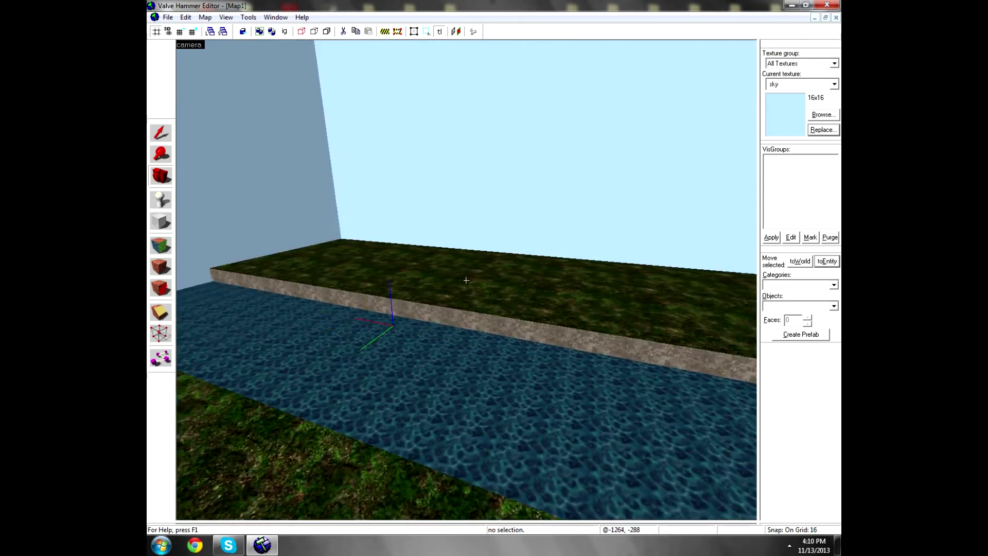
{"action": "key", "text": "w"}
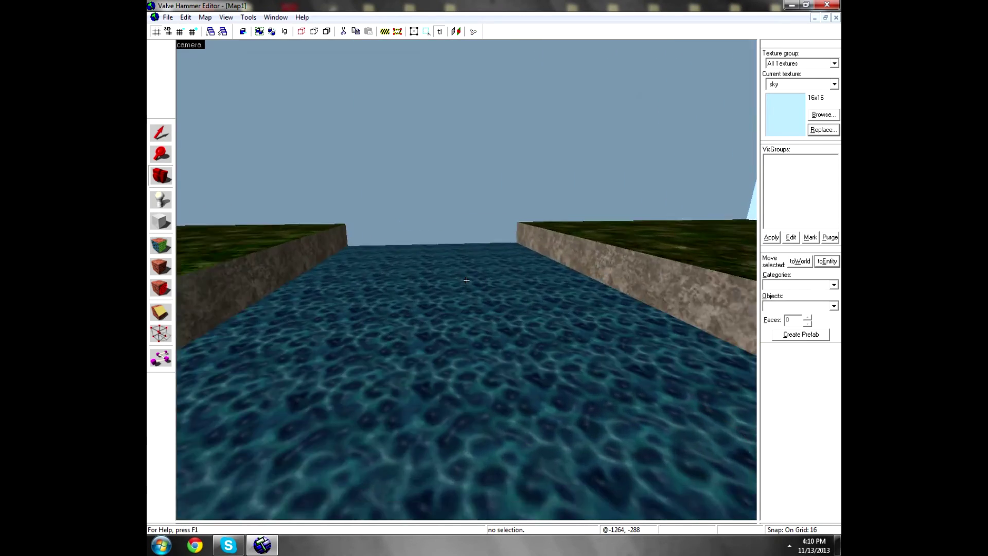
{"action": "key", "text": "s"}
{"action": "key", "text": "d"}
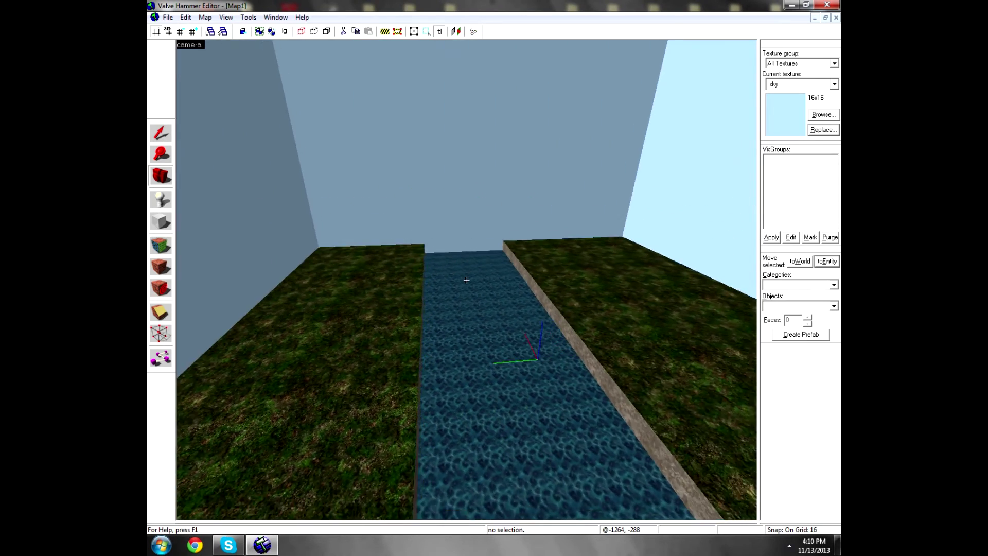
{"action": "key", "text": "w"}
{"action": "key", "text": "z"}
Step: Select the water's top face and set its texture rotation to 180, and close Face Properties
{"action": "left_click", "coordinate": [161, 246]}
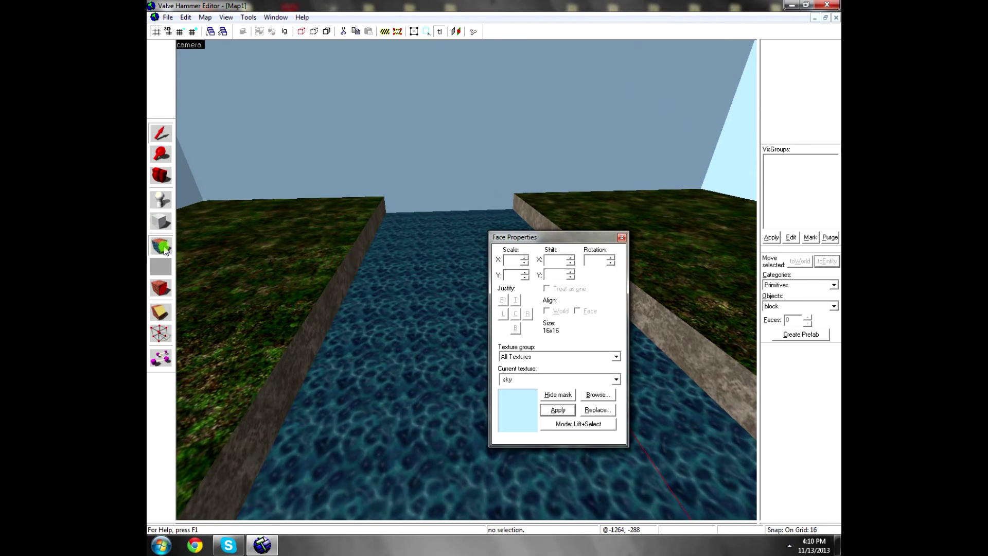
{"action": "left_click", "coordinate": [419, 304]}
{"action": "left_click", "coordinate": [532, 302]}
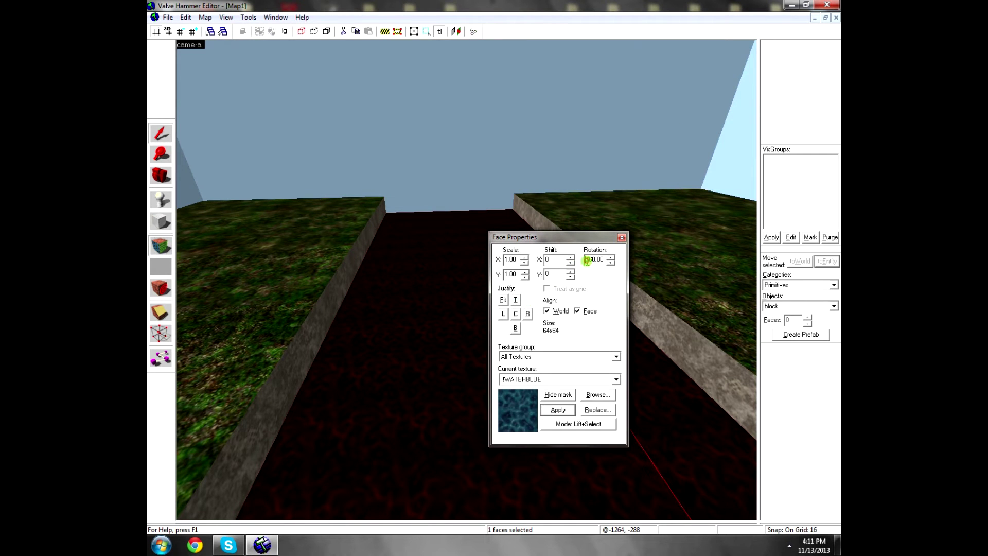
{"action": "left_click_drag", "start_coordinate": [591, 261], "coordinate": [606, 260]}
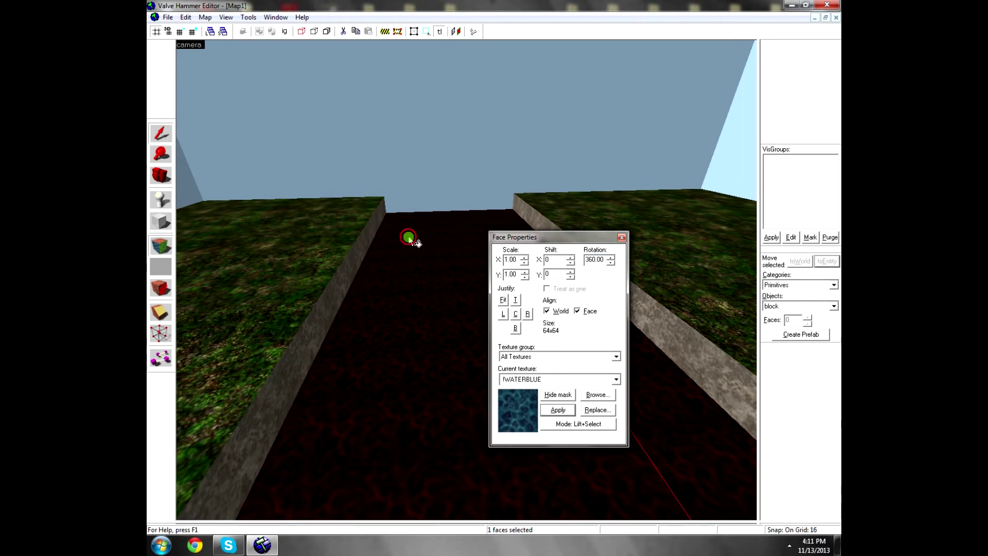
{"action": "left_click", "coordinate": [309, 220]}
{"action": "left_click", "coordinate": [484, 282]}
{"action": "left_click_drag", "start_coordinate": [604, 260], "coordinate": [559, 261]}
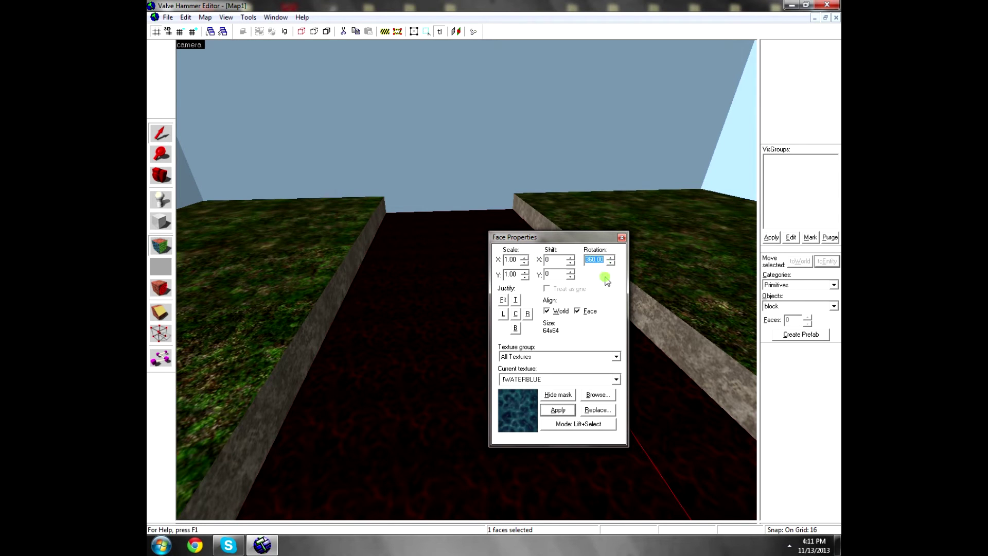
{"action": "type", "text": "180"}
{"action": "left_click", "coordinate": [622, 237]}
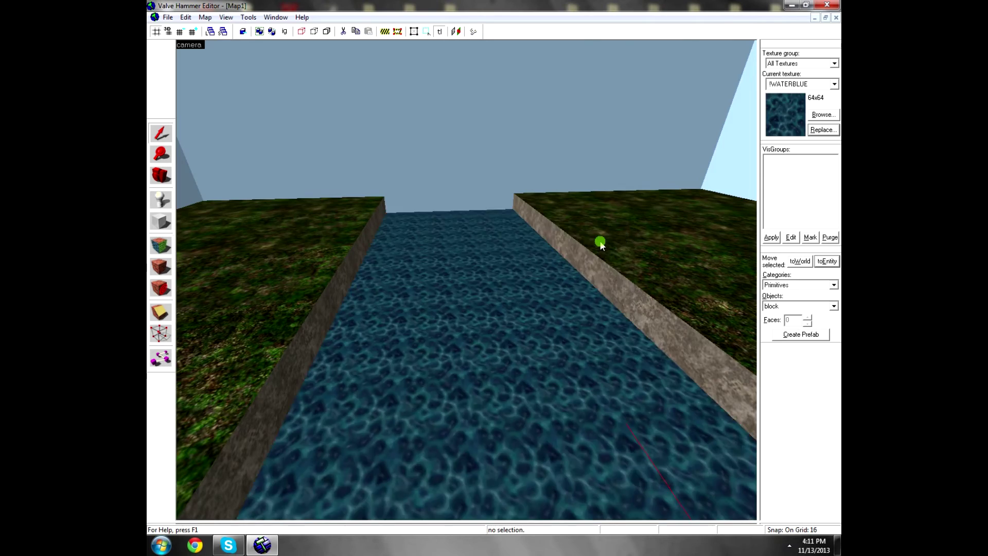
Step: Examine the rotated water surface from above, from inside the channel and from both ends of the room
{"action": "scroll", "coordinate": [599, 241], "scroll_direction": "down", "scroll_amount": 5}
{"action": "key", "text": "d"}
{"action": "key", "text": "w"}
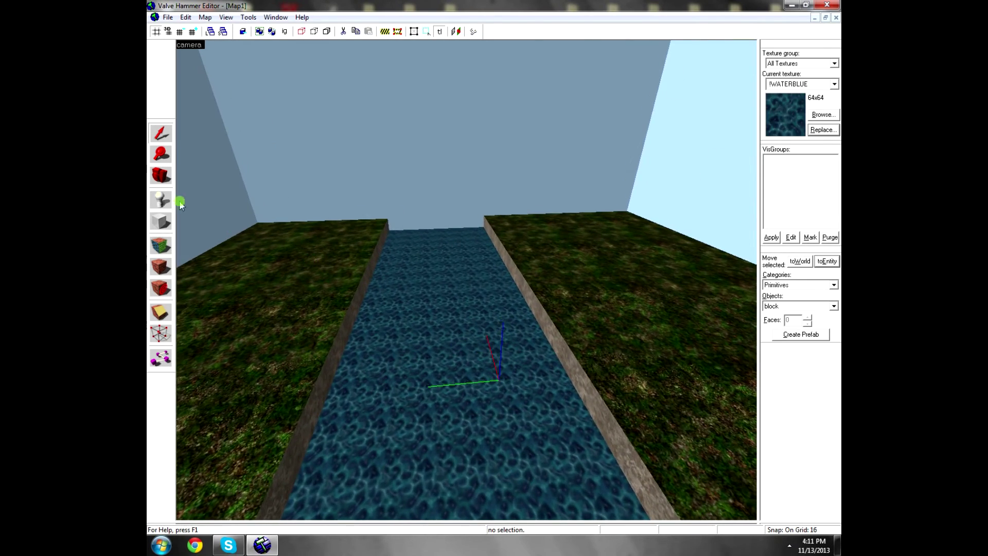
{"action": "key", "text": "z"}
{"action": "key", "text": "s"}
{"action": "key", "text": "w"}
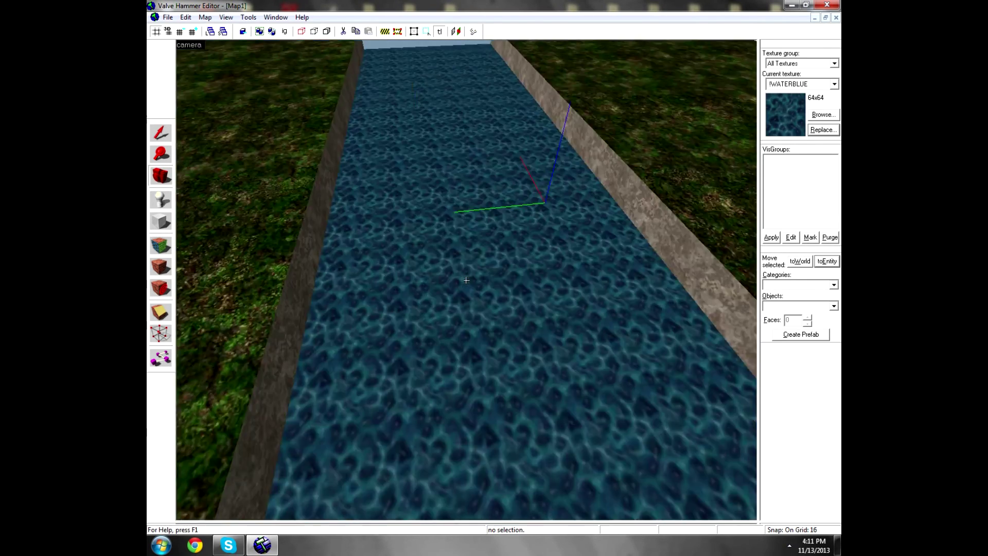
{"action": "key", "text": "s"}
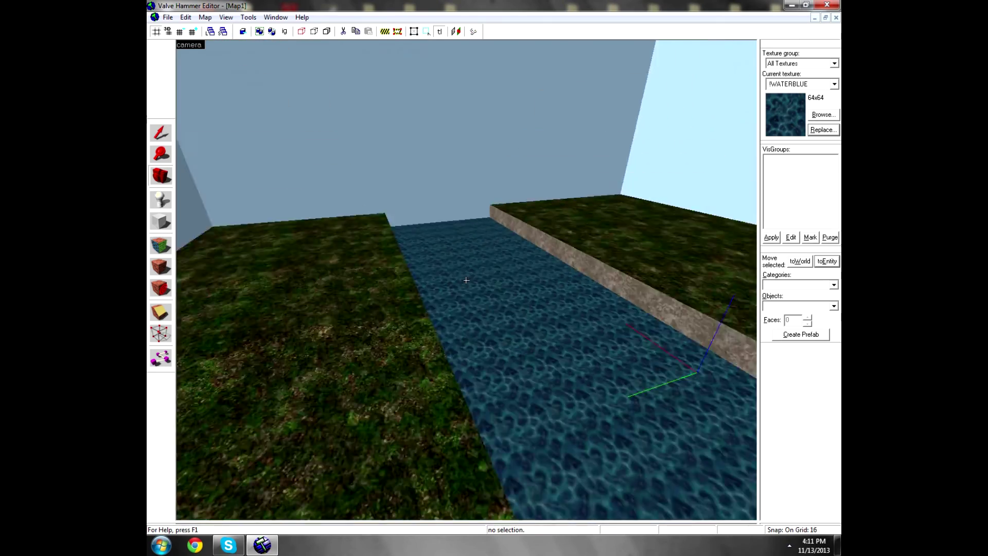
{"action": "key", "text": "w"}
{"action": "key", "text": "w"}
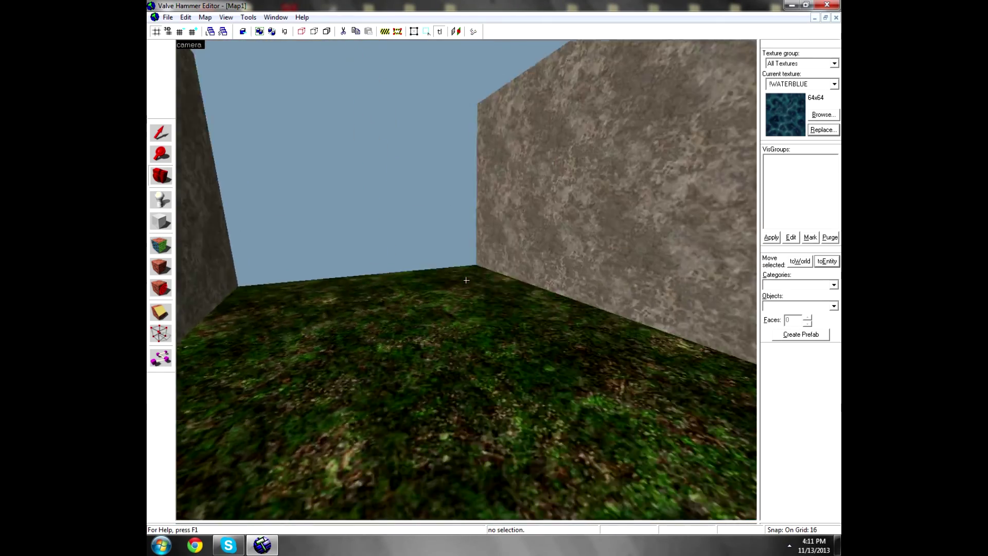
{"action": "key", "text": "s"}
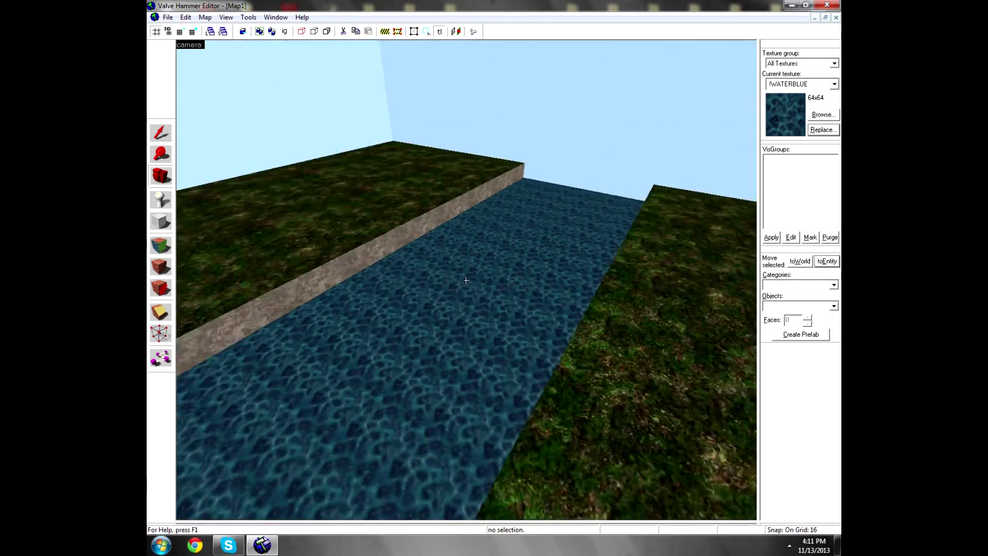
{"action": "key", "text": "z"}
{"action": "key", "text": "Right"}
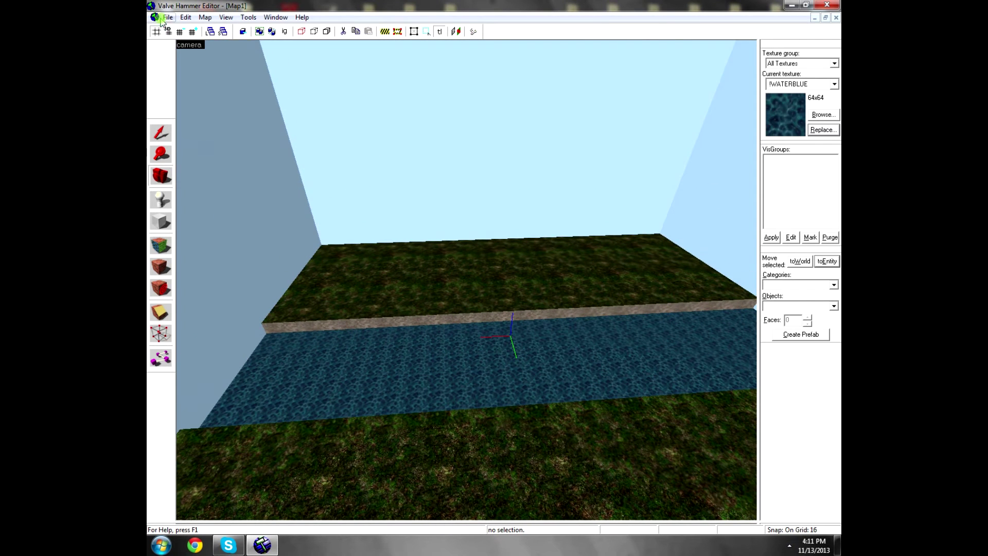
Step: Save the map as sswater in the RMF Directory folder and export it as sswater.map
{"action": "left_click", "coordinate": [167, 17]}
{"action": "left_click", "coordinate": [198, 94]}
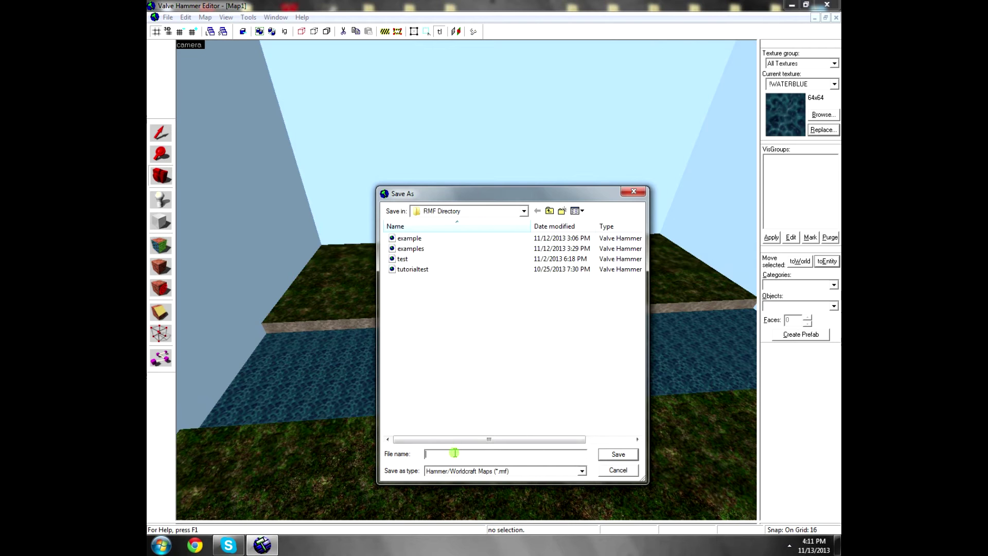
{"action": "left_click", "coordinate": [617, 455]}
{"action": "left_click", "coordinate": [617, 441]}
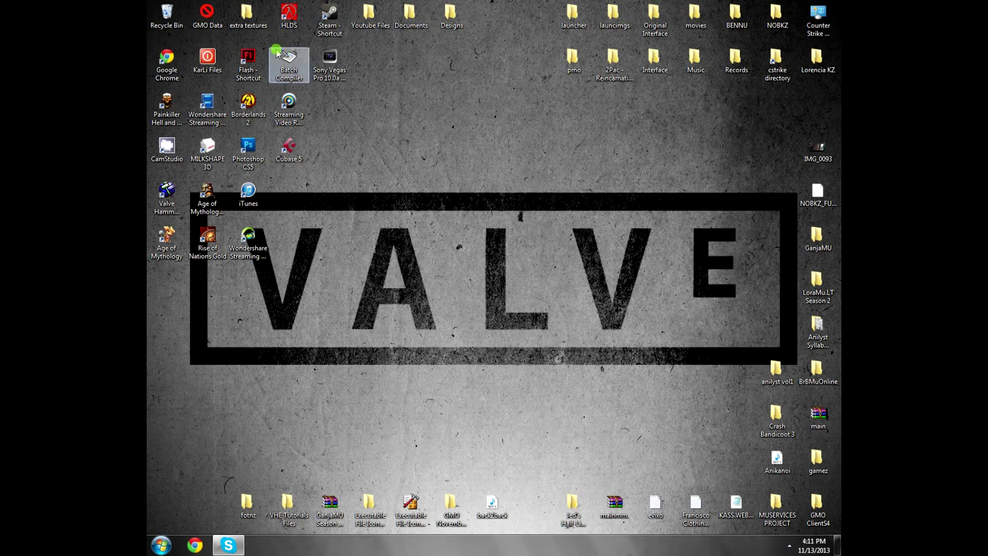
Step: Switch to Batch Compiler, load sswater.map from RMF Directory and run the compile
{"action": "double_click", "coordinate": [289, 62]}
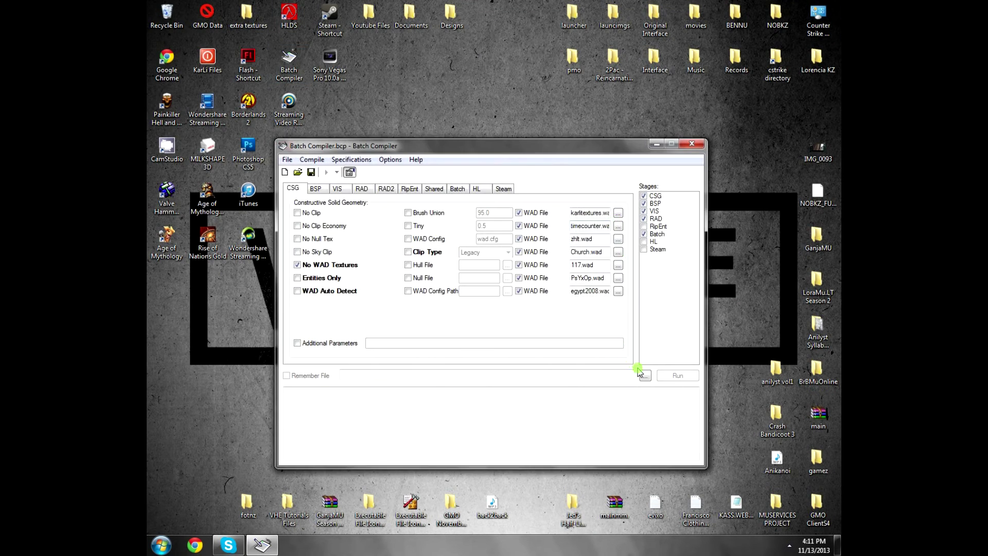
{"action": "left_click", "coordinate": [645, 375]}
{"action": "left_click", "coordinate": [408, 285]}
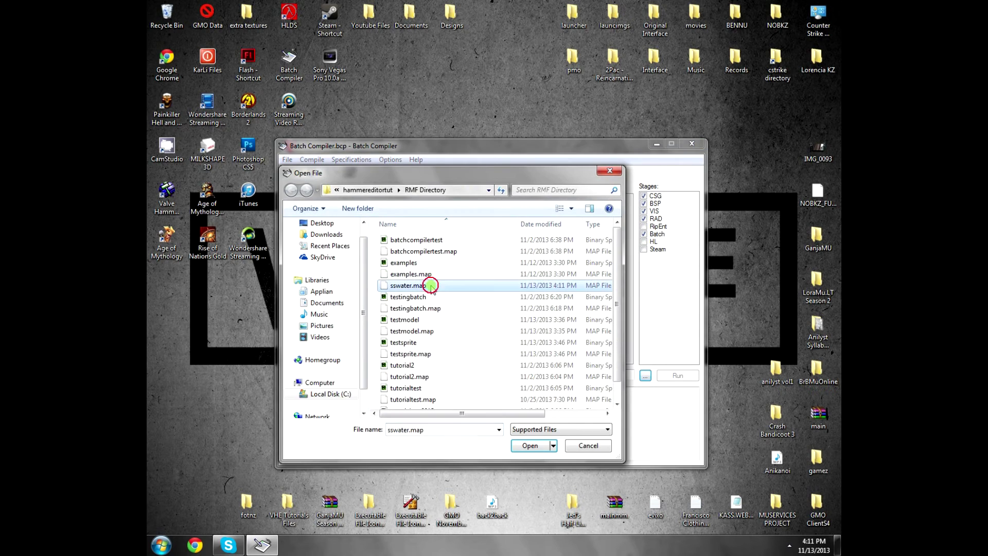
{"action": "double_click", "coordinate": [433, 286]}
{"action": "left_click", "coordinate": [677, 375]}
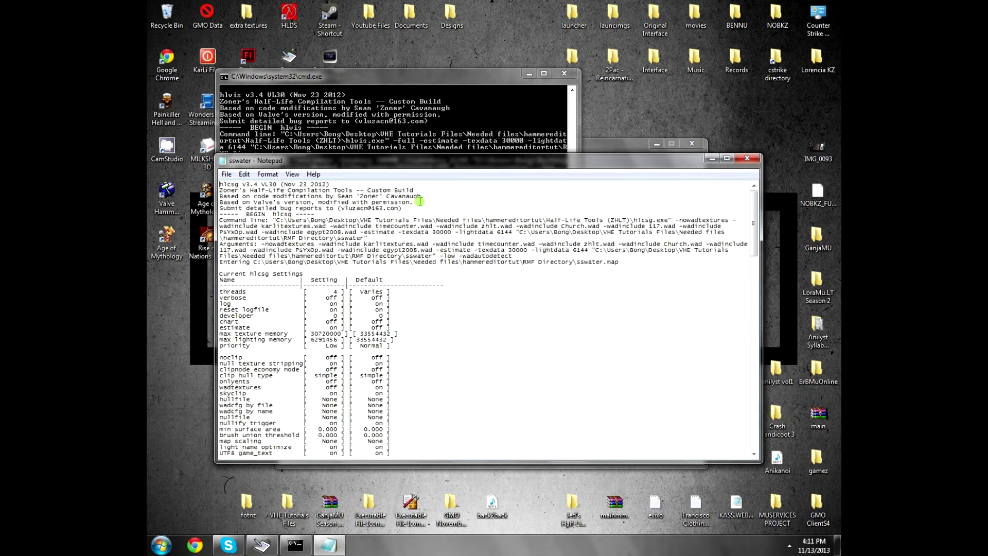
Step: Read through the sswater compile log for warnings and errors in the hlcsg, hlbsp and hlvis stages, and close it
{"action": "scroll", "coordinate": [426, 261], "scroll_direction": "down", "scroll_amount": 20}
{"action": "scroll", "coordinate": [426, 263], "scroll_direction": "down", "scroll_amount": 12}
{"action": "scroll", "coordinate": [427, 261], "scroll_direction": "up", "scroll_amount": 9}
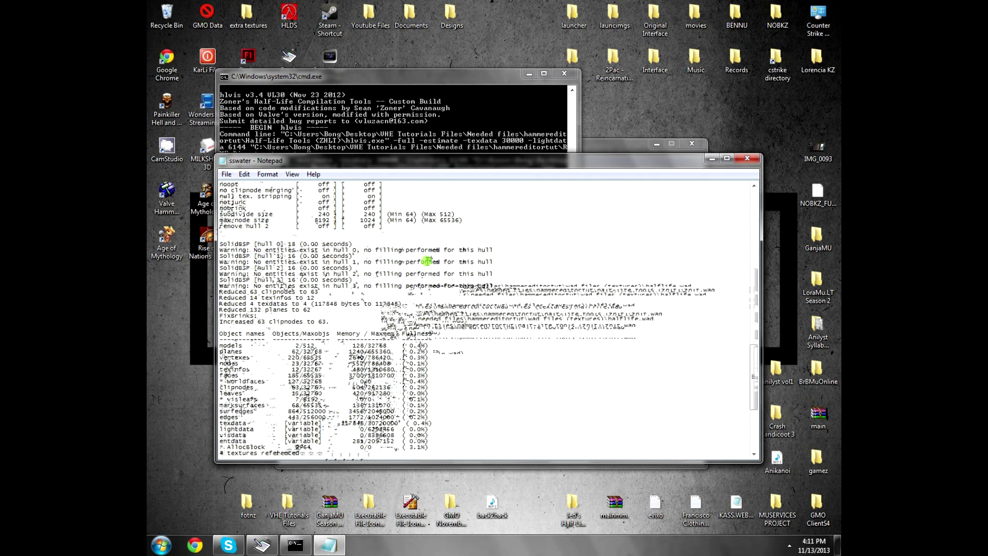
{"action": "scroll", "coordinate": [426, 261], "scroll_direction": "down", "scroll_amount": 9}
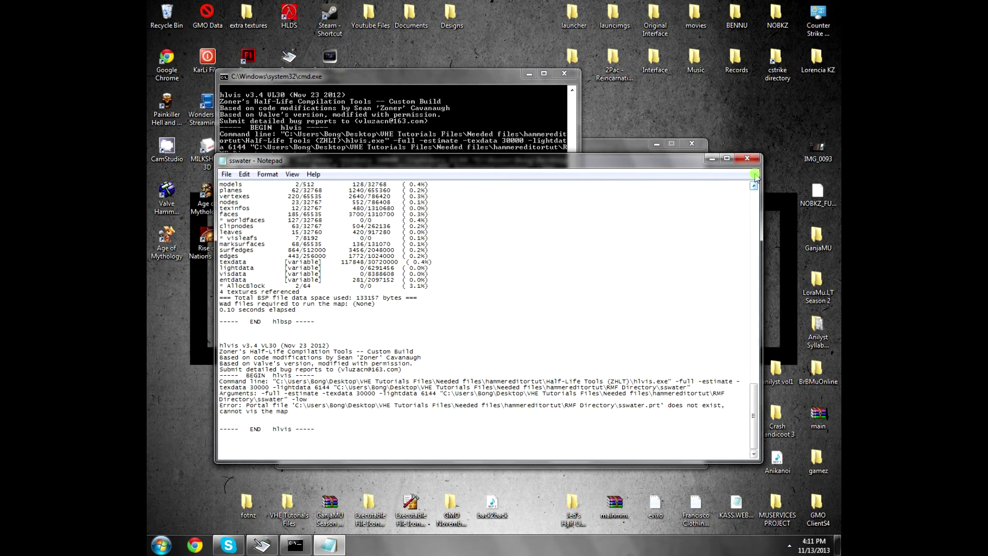
{"action": "scroll", "coordinate": [453, 371], "scroll_direction": "up", "scroll_amount": 20}
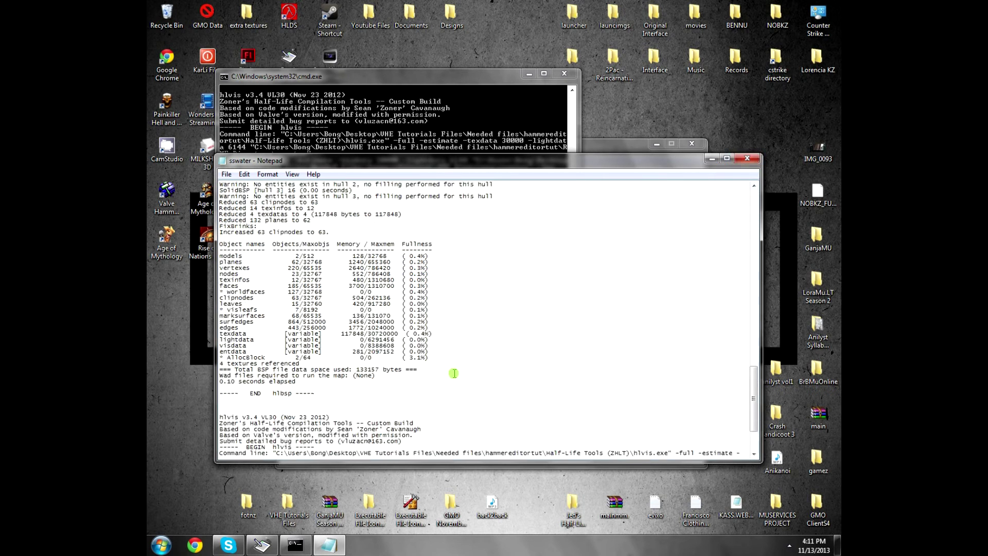
{"action": "scroll", "coordinate": [466, 371], "scroll_direction": "up", "scroll_amount": 4}
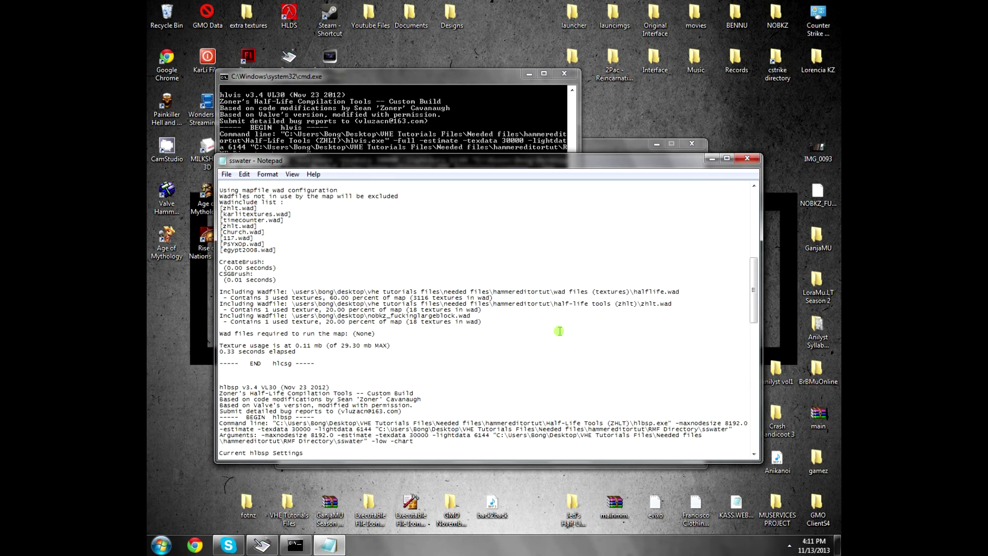
{"action": "left_click", "coordinate": [746, 158]}
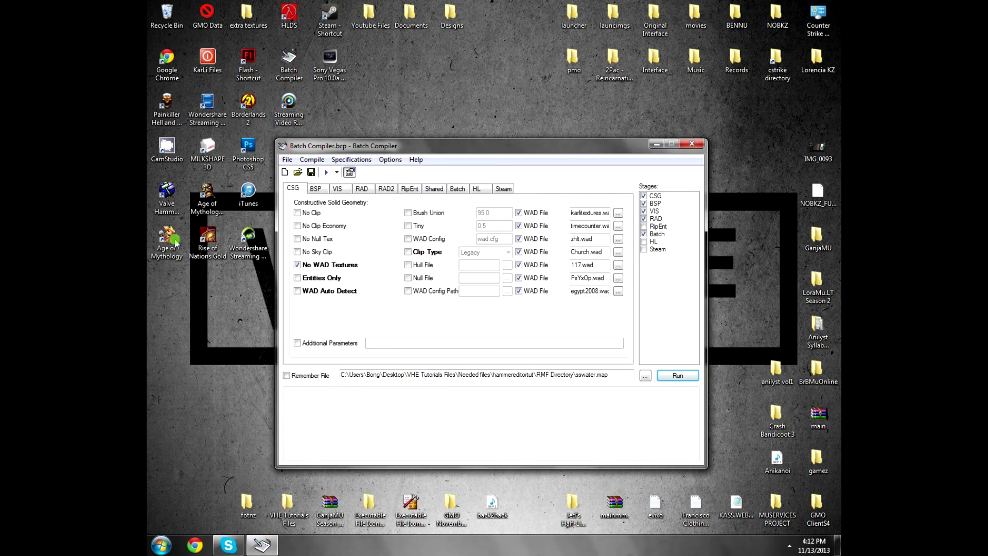
Step: Switch to Valve Hammer Editor and reopen the saved sswater map
{"action": "double_click", "coordinate": [166, 199]}
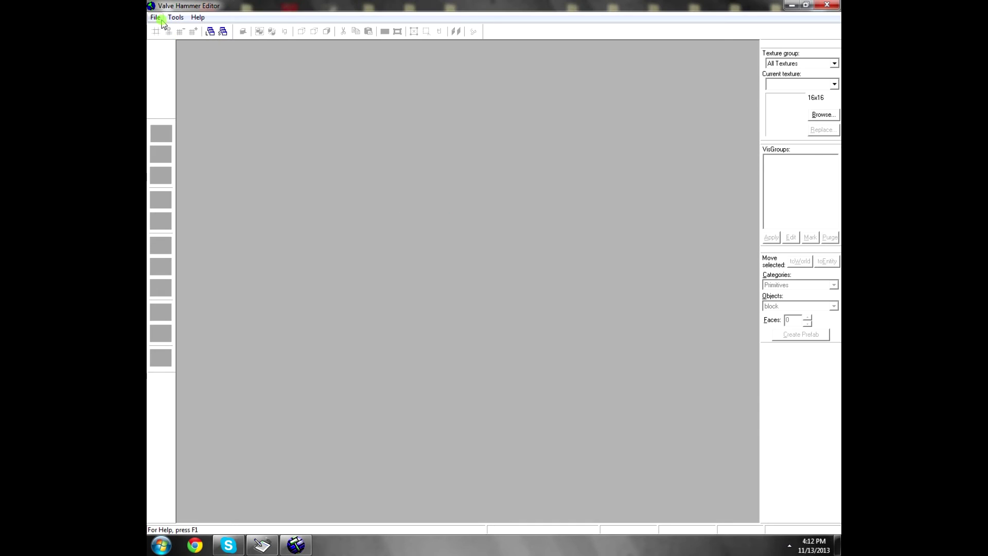
{"action": "left_click", "coordinate": [155, 17]}
{"action": "left_click", "coordinate": [191, 57]}
{"action": "left_click", "coordinate": [163, 183]}
{"action": "left_click_drag", "start_coordinate": [309, 161], "coordinate": [322, 160]}
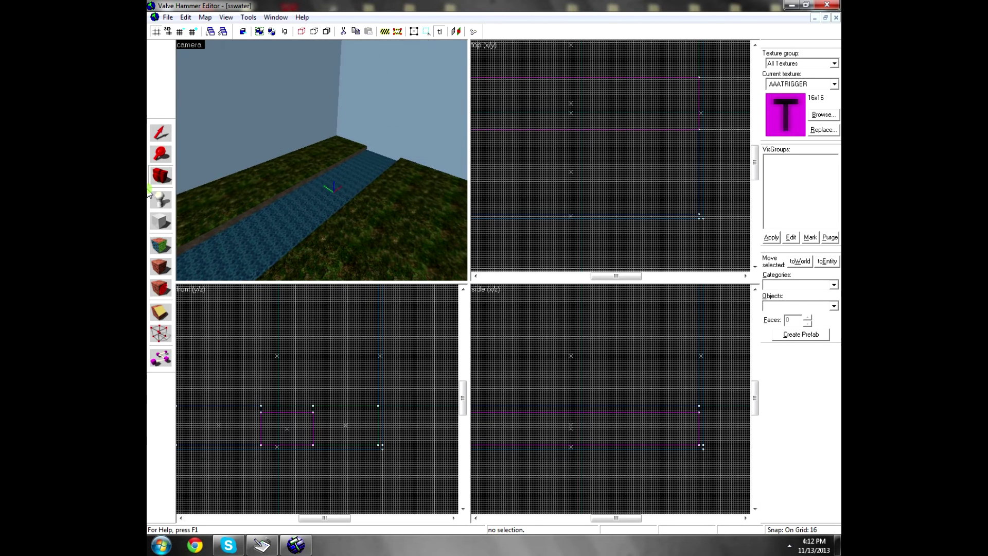
Step: Place four info_player_start entities, two on each grass ledge beside the channel
{"action": "left_click", "coordinate": [160, 199]}
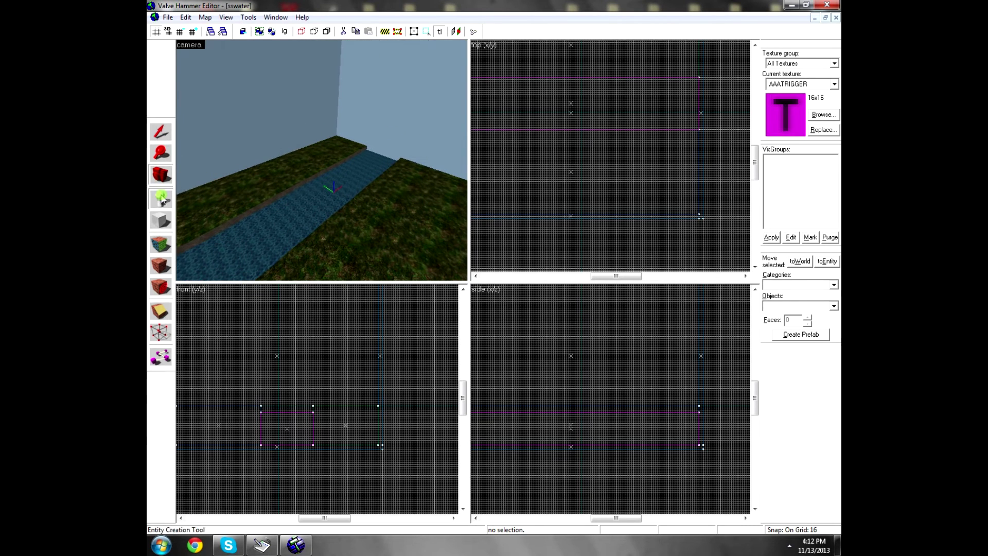
{"action": "left_click", "coordinate": [434, 207]}
{"action": "left_click", "coordinate": [369, 254]}
{"action": "left_click", "coordinate": [248, 179]}
Step: Select all four player starts and raise them together clear of the grass ledges, and deselect them
{"action": "left_click", "coordinate": [161, 132]}
{"action": "left_click", "coordinate": [247, 178]}
{"action": "left_click", "coordinate": [310, 155], "text": "ctrl"}
{"action": "left_click", "coordinate": [369, 254], "text": "ctrl"}
{"action": "left_click", "coordinate": [435, 208], "text": "ctrl"}
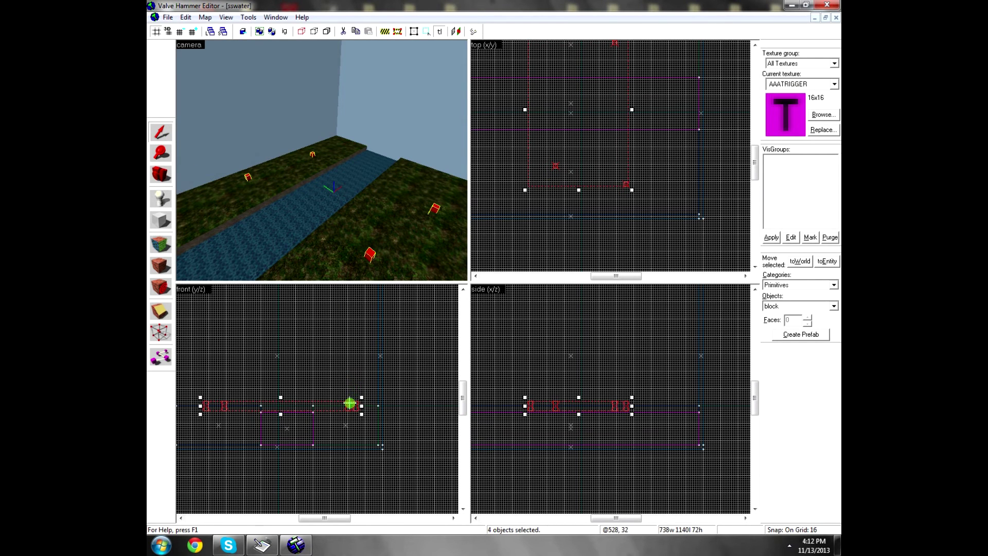
{"action": "left_click_drag", "start_coordinate": [349, 403], "coordinate": [355, 393]}
{"action": "left_click", "coordinate": [401, 382]}
Step: Place a light_environment entity near the room's centre, raised to about mid-height above the water channel
{"action": "left_click", "coordinate": [159, 197]}
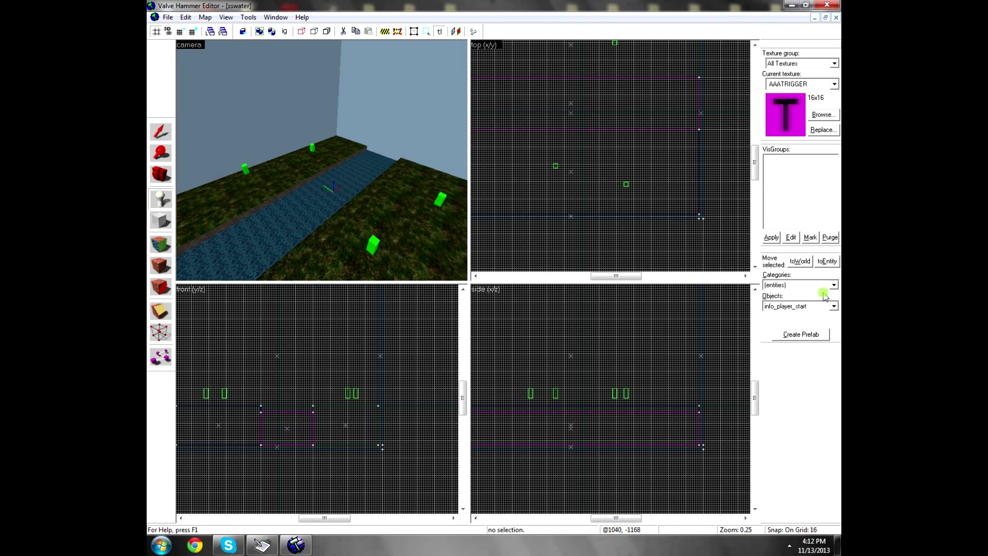
{"action": "left_click", "coordinate": [833, 309]}
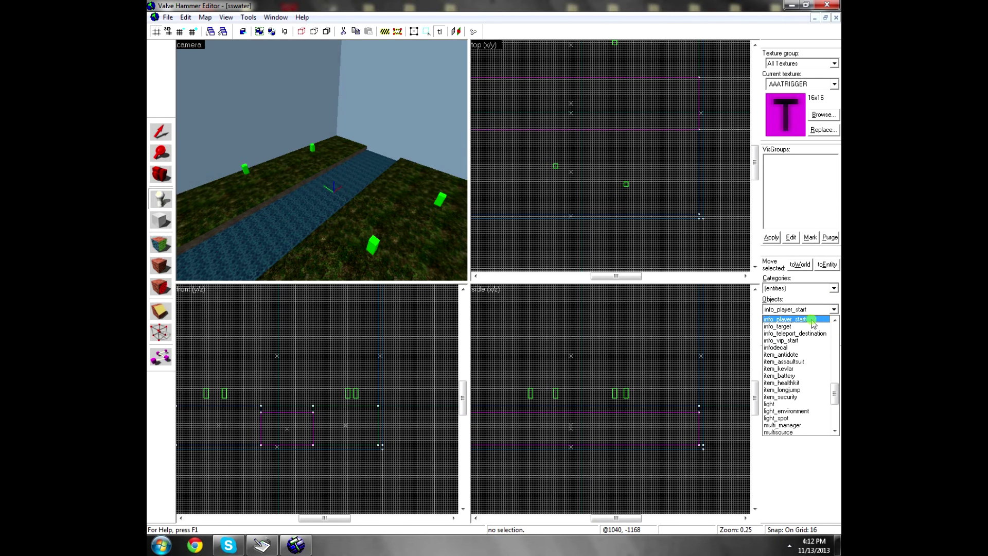
{"action": "key", "text": "l"}
{"action": "key", "text": "l"}
{"action": "left_click", "coordinate": [803, 411]}
{"action": "scroll", "coordinate": [561, 145], "scroll_direction": "down", "scroll_amount": 9}
{"action": "scroll", "coordinate": [562, 146], "scroll_direction": "up", "scroll_amount": 1}
{"action": "left_click", "coordinate": [555, 136]}
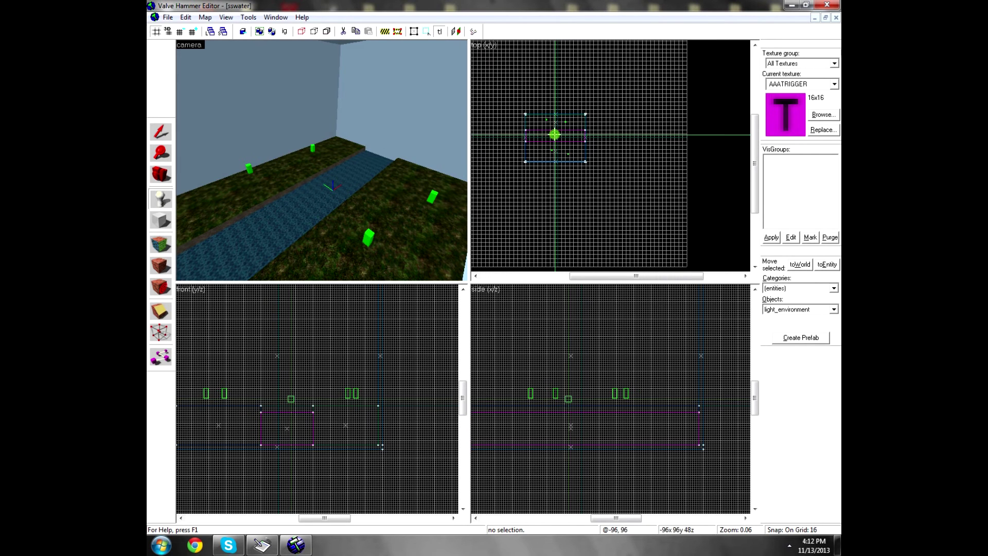
{"action": "scroll", "coordinate": [311, 408], "scroll_direction": "down", "scroll_amount": 5}
{"action": "scroll", "coordinate": [311, 408], "scroll_direction": "up", "scroll_amount": 2}
{"action": "left_click", "coordinate": [317, 396]}
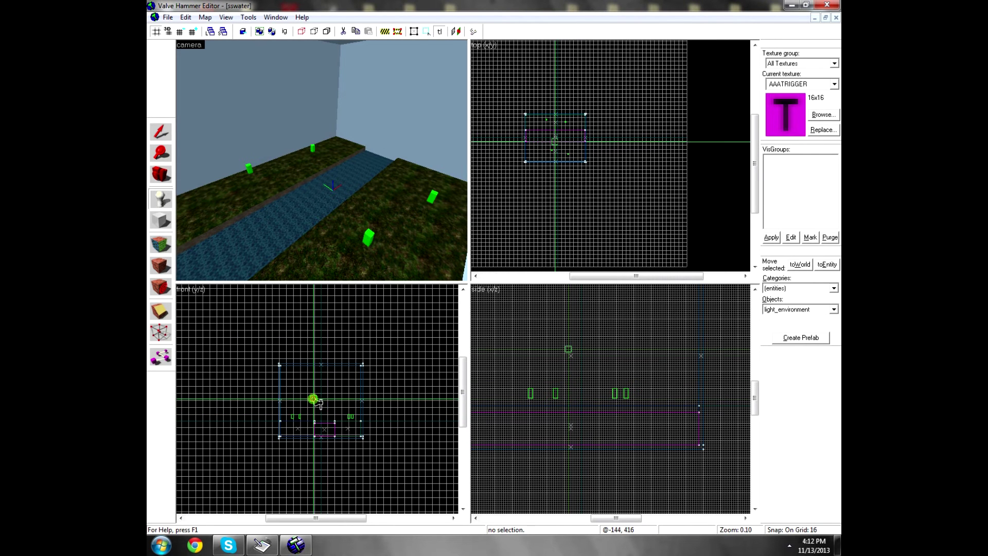
Step: Export the map over the existing sswater.map, switch to Batch Compiler, compile it, and close the compile log
{"action": "left_click", "coordinate": [168, 17]}
{"action": "left_click", "coordinate": [212, 96]}
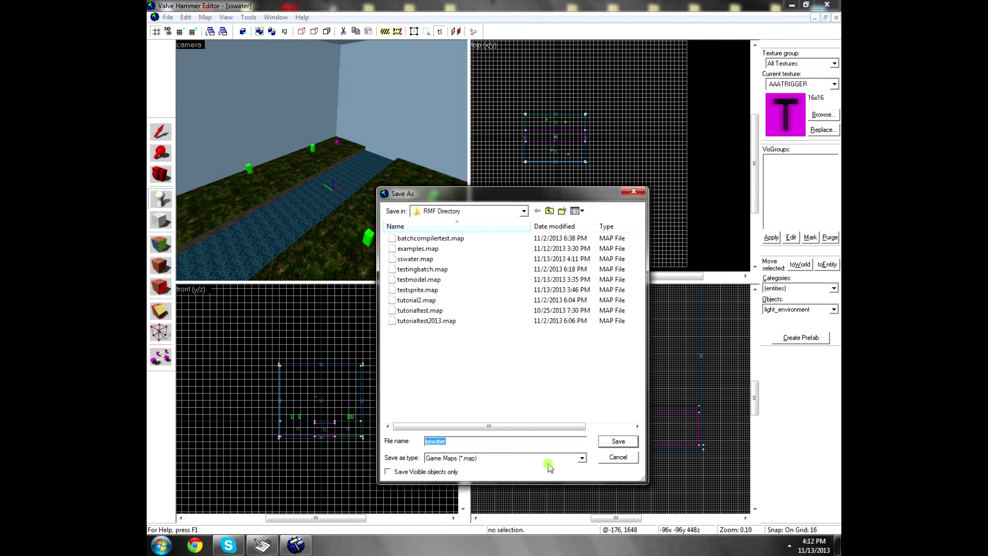
{"action": "left_click", "coordinate": [618, 441]}
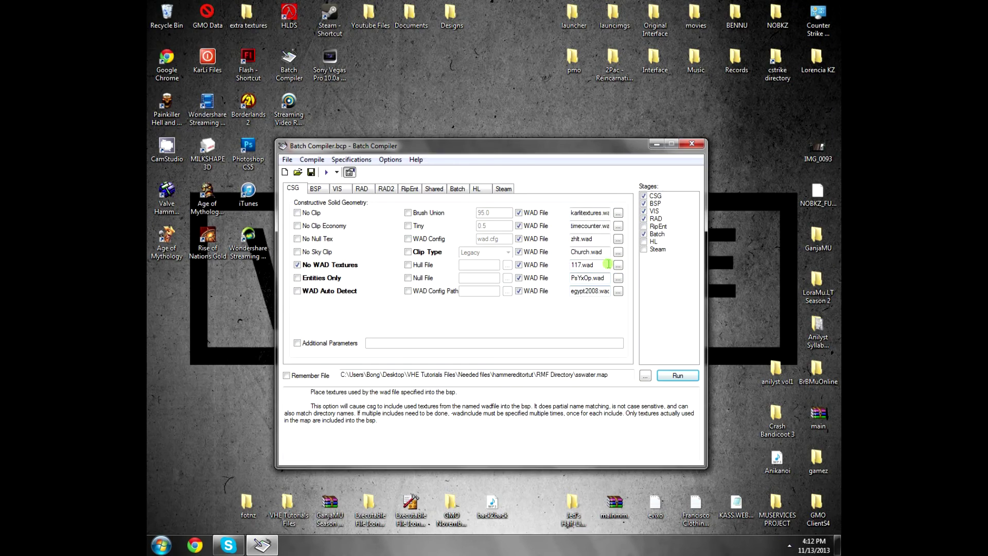
{"action": "left_click", "coordinate": [677, 375]}
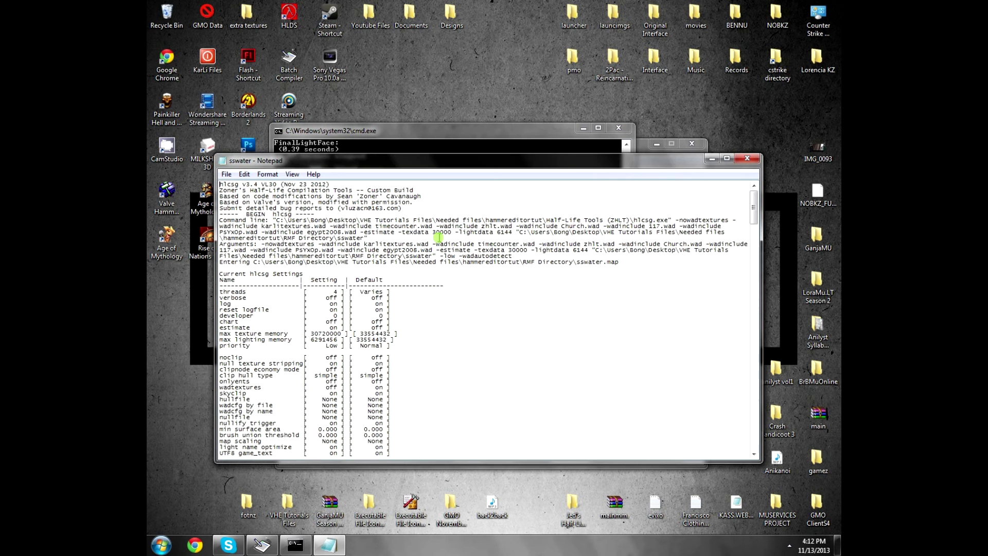
{"action": "left_click", "coordinate": [747, 158]}
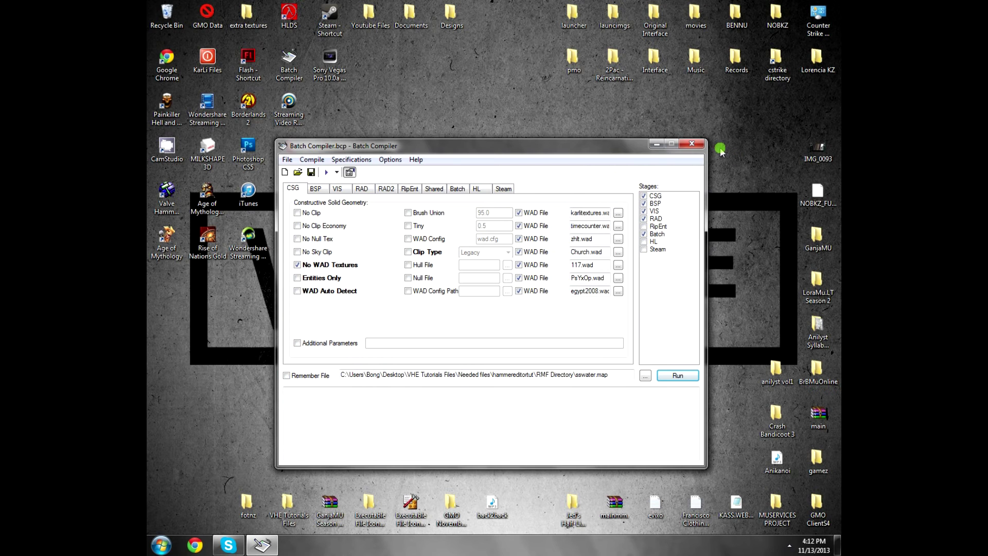
Step: Open the compiled sswater BSP from the RMF Directory in BSP Viewer to check it, and close the viewer
{"action": "left_click", "coordinate": [645, 376]}
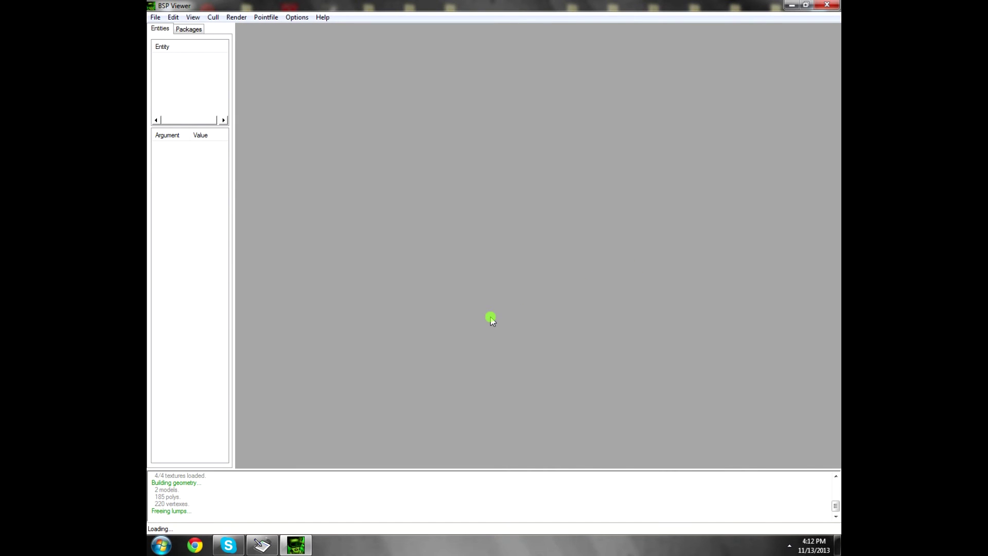
{"action": "left_click", "coordinate": [457, 274]}
{"action": "left_click", "coordinate": [827, 4]}
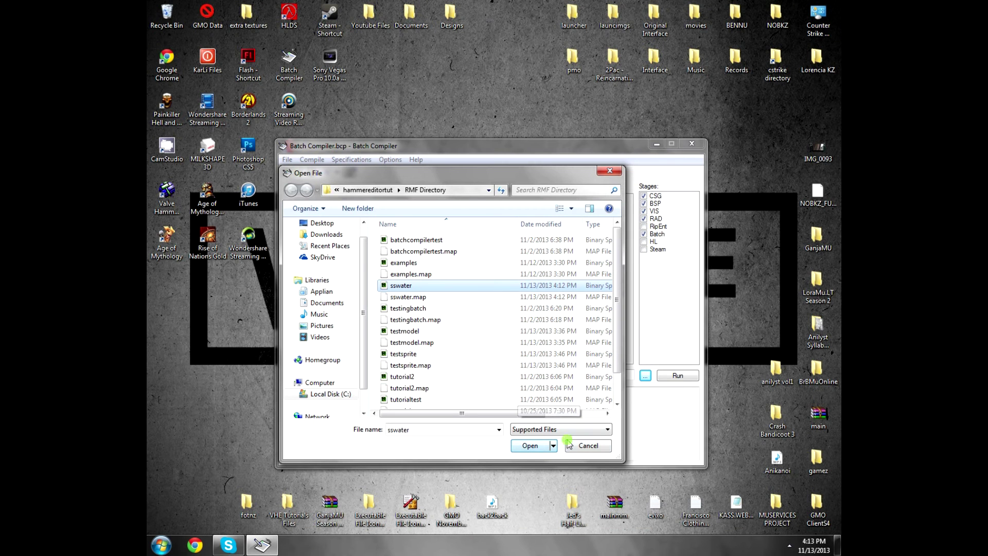
Step: Copy the compiled sswater BSP from the RMF Directory into the maps folder of the Half-Life cstrike directory
{"action": "right_click", "coordinate": [428, 287]}
{"action": "left_click", "coordinate": [454, 222]}
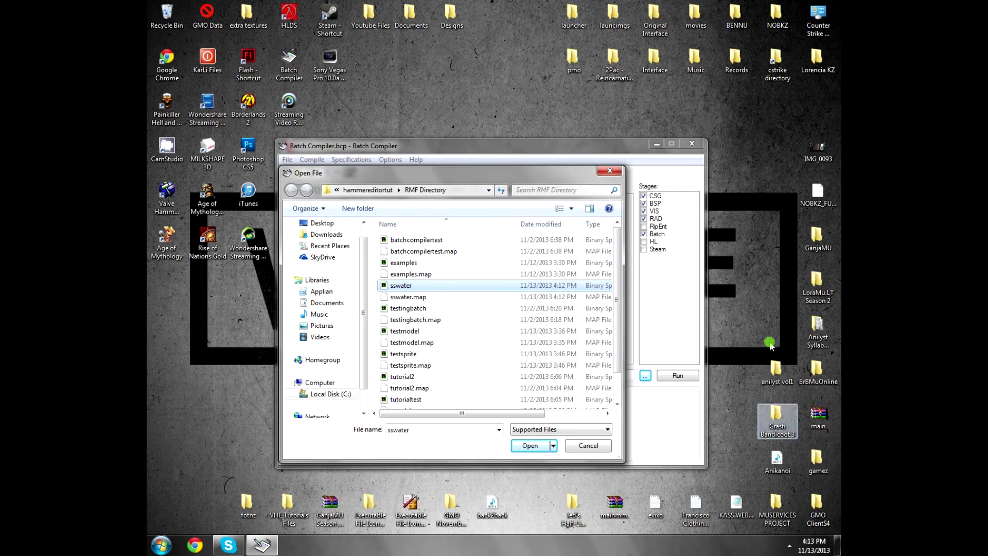
{"action": "double_click", "coordinate": [775, 61]}
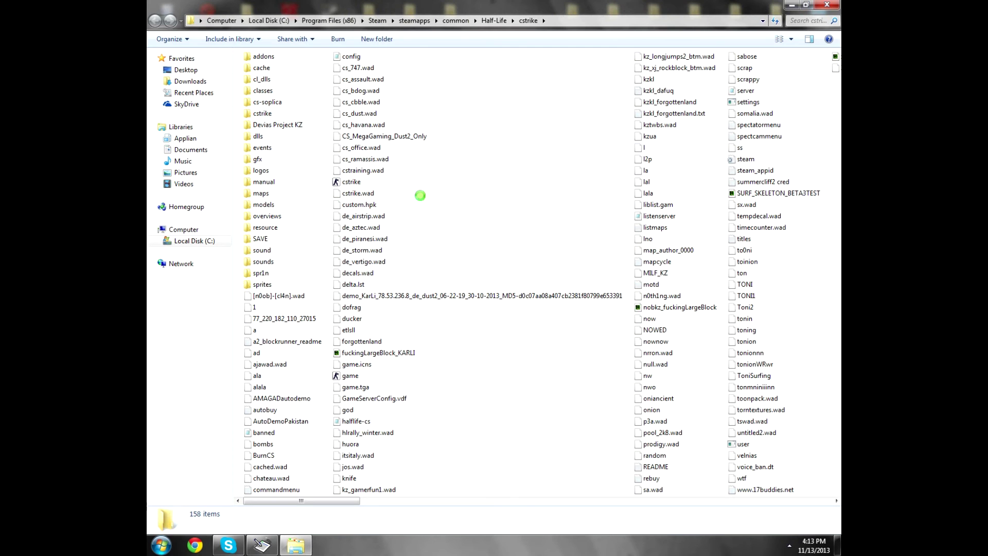
{"action": "double_click", "coordinate": [268, 184]}
{"action": "key", "text": "BackSpace"}
{"action": "double_click", "coordinate": [272, 192]}
{"action": "key", "text": "ctrl+v"}
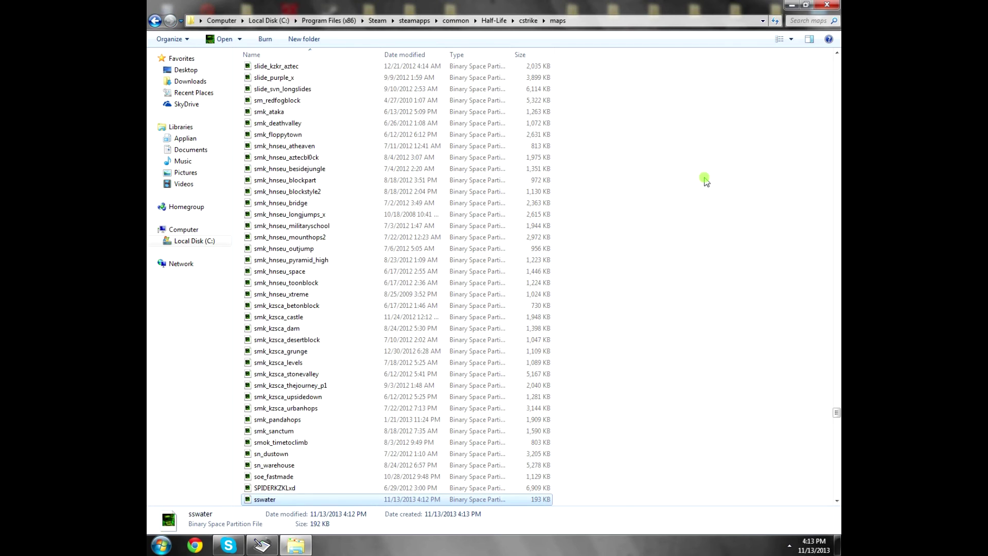
Step: Close the maps folder, launch Counter-Strike through Steam, and clear the file browser and Batch Compiler off the desktop
{"action": "key", "text": "alt+F4"}
{"action": "left_click", "coordinate": [788, 545]}
{"action": "right_click", "coordinate": [806, 455]}
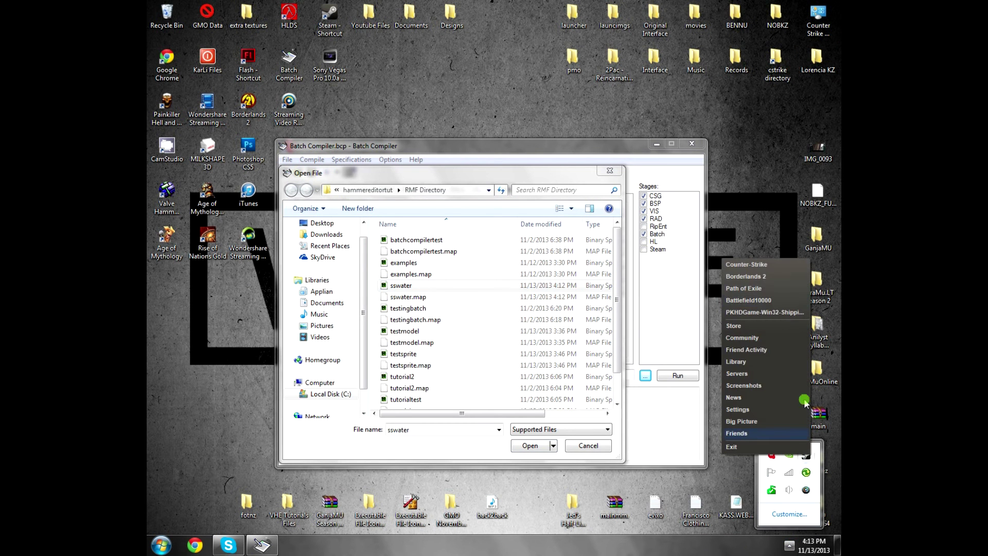
{"action": "left_click", "coordinate": [772, 264]}
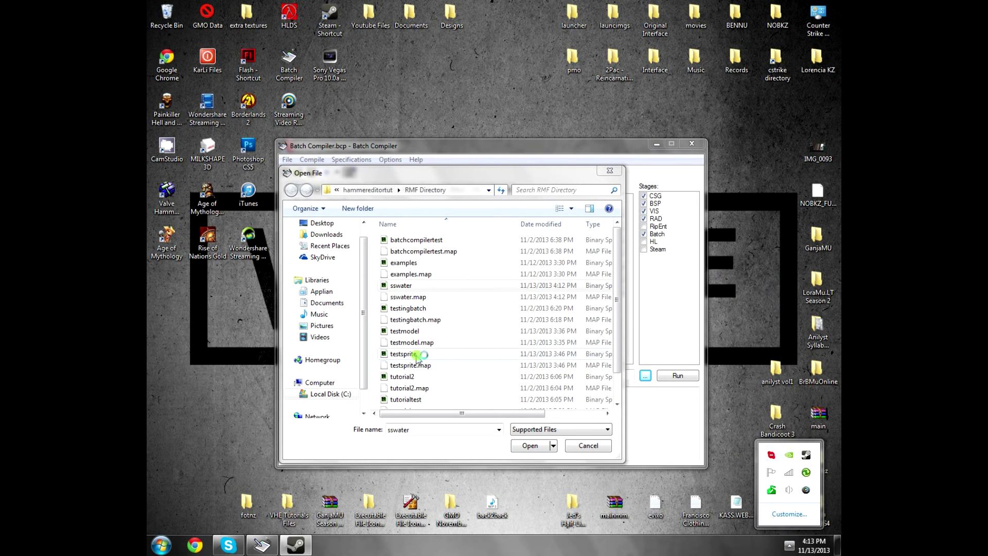
{"action": "left_click", "coordinate": [615, 170]}
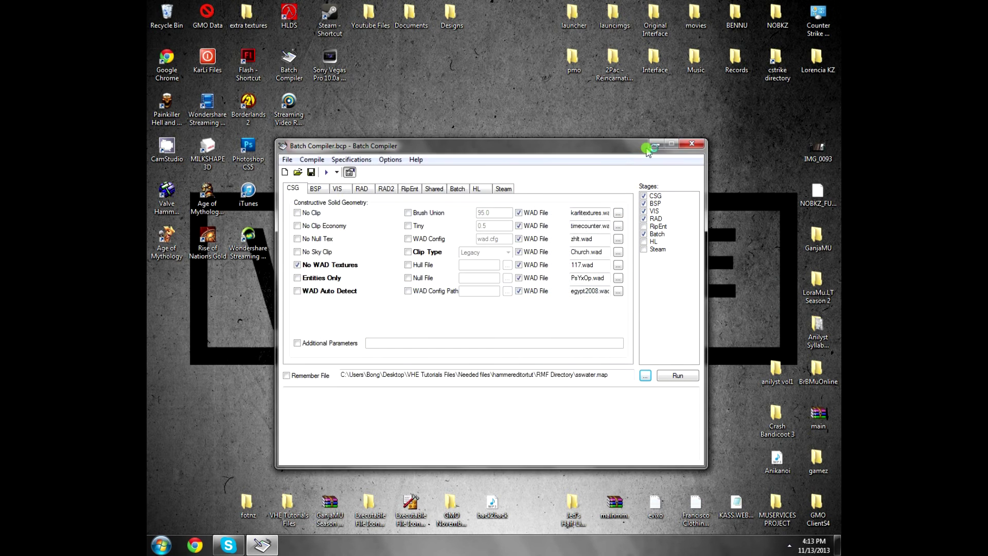
{"action": "left_click", "coordinate": [655, 145]}
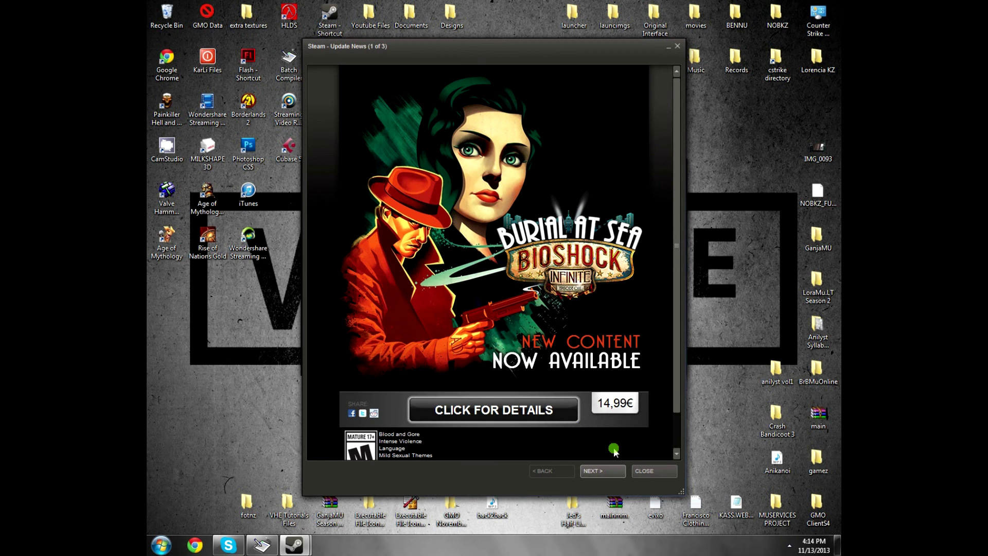
Step: Dismiss the Steam update news and examine the in-game screenshot of the water channel in an enlarged Screenshot Uploader
{"action": "left_click", "coordinate": [645, 471]}
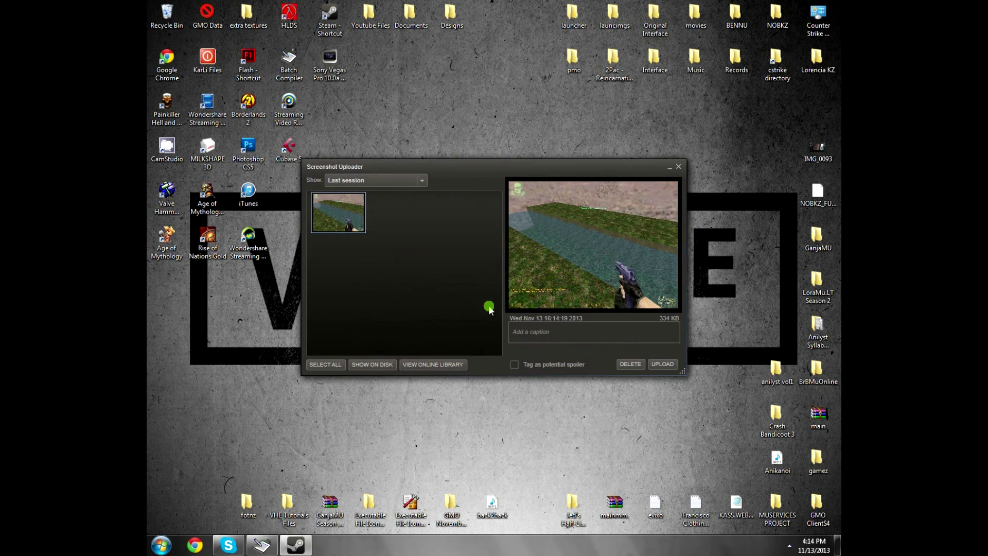
{"action": "left_click", "coordinate": [662, 363]}
{"action": "left_click", "coordinate": [626, 257]}
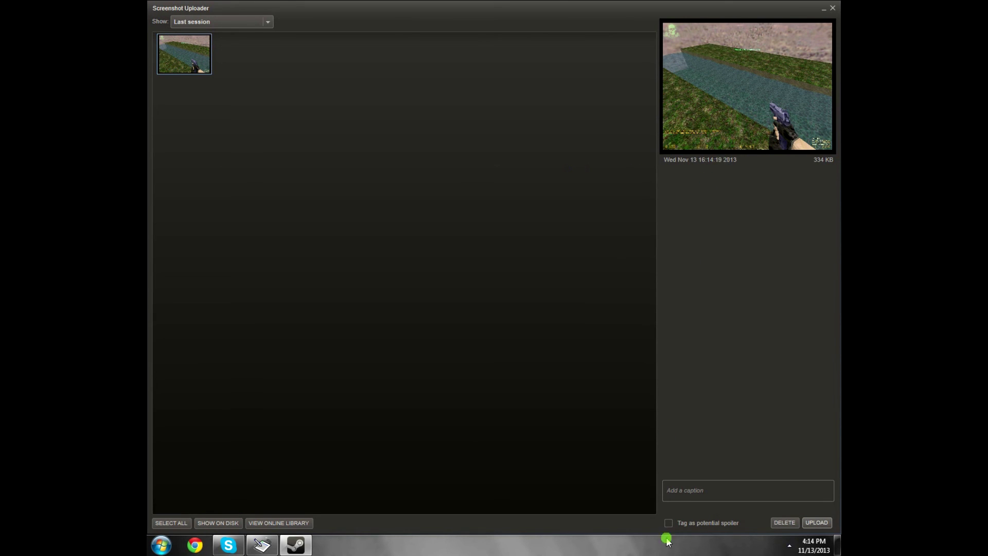
{"action": "left_click", "coordinate": [745, 113]}
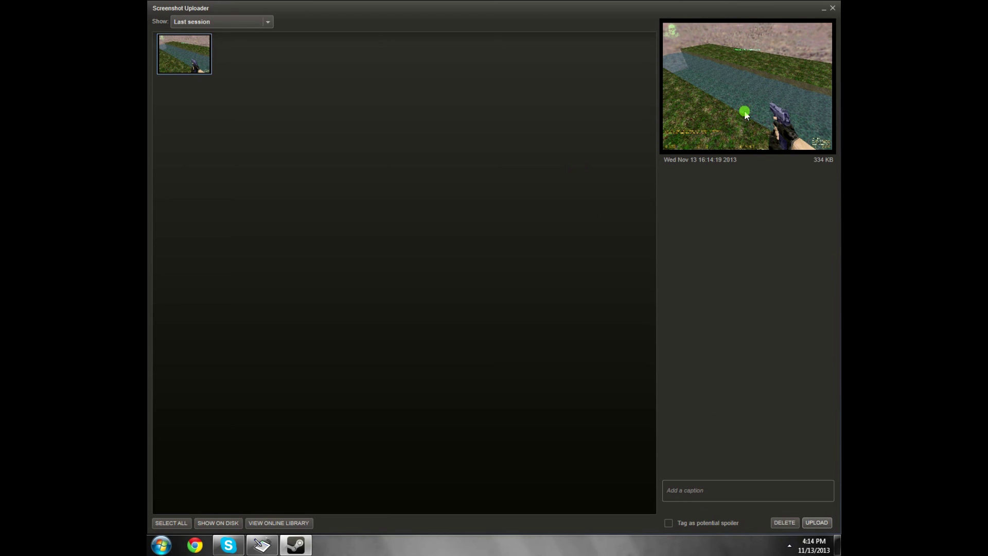